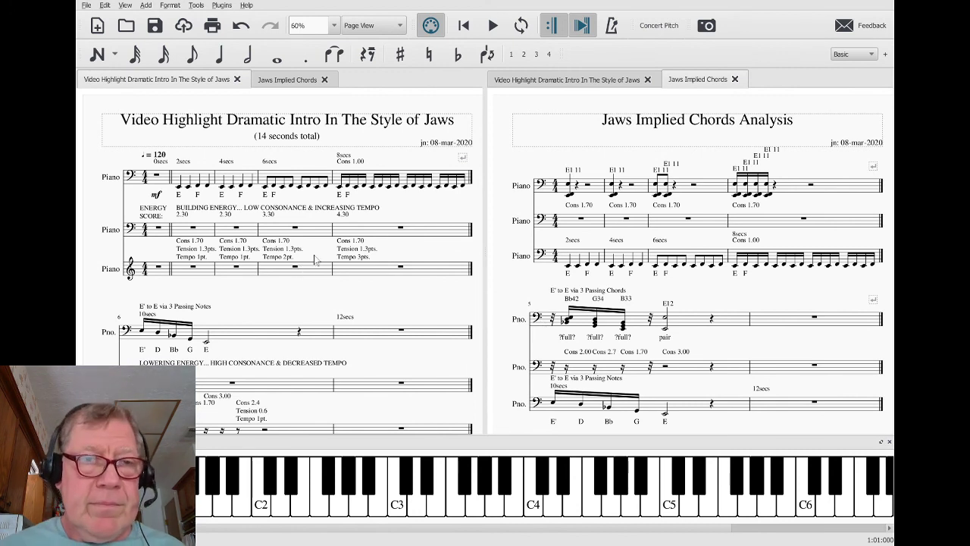
Play the Video Highlight Dramatic Intro score from measure 2 through the descending passing notes, and stop playback
click(187, 182)
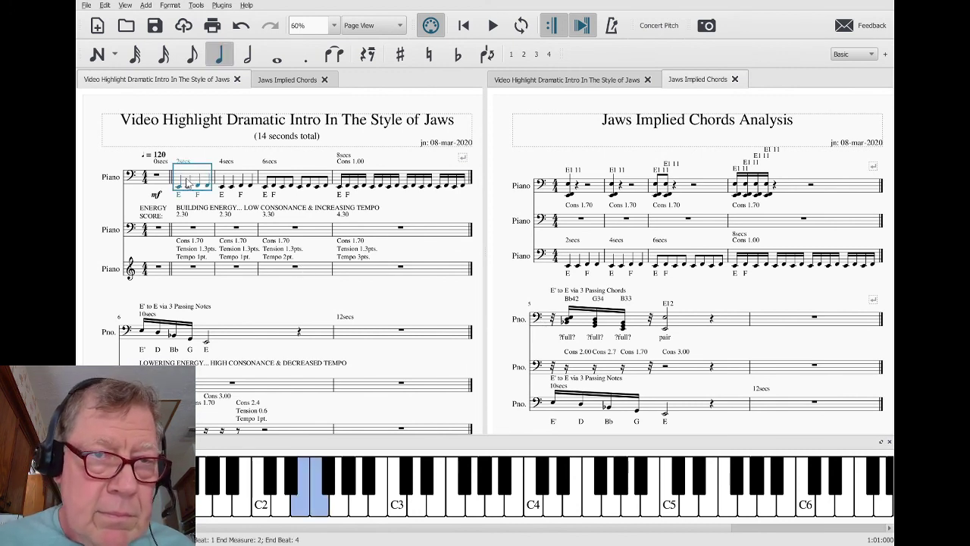
key(space)
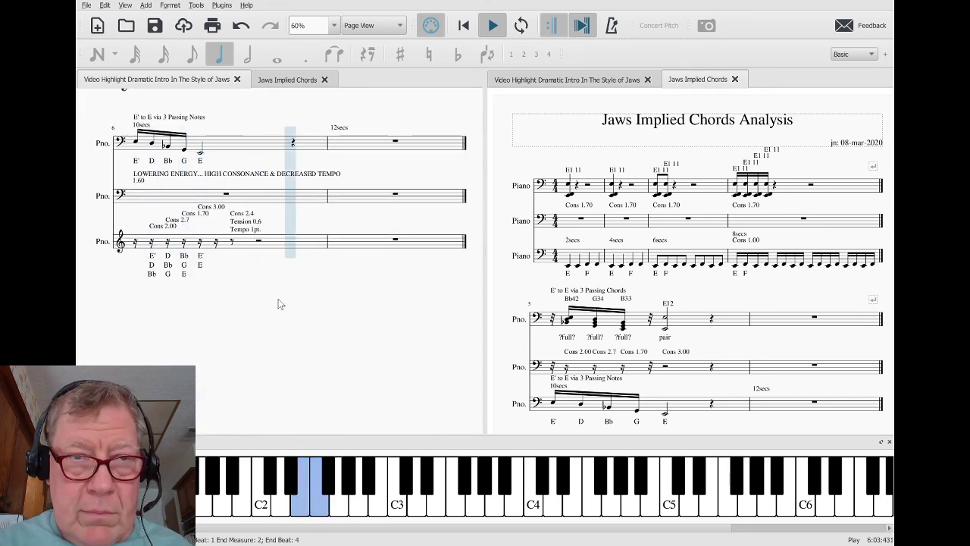
key(space)
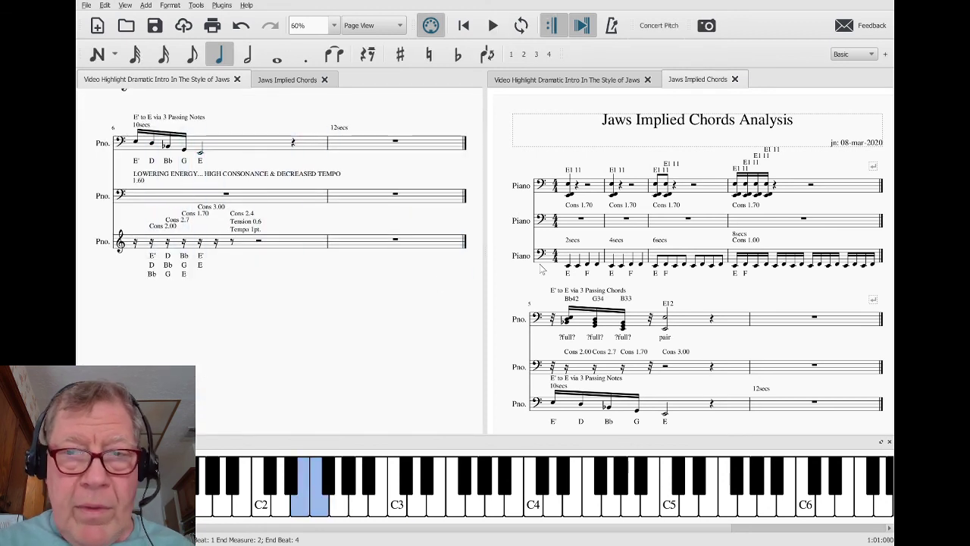
Play the Jaws Implied Chords score from its first measure up to the passing chords in measure 5, and stop playback
click(569, 223)
key(space)
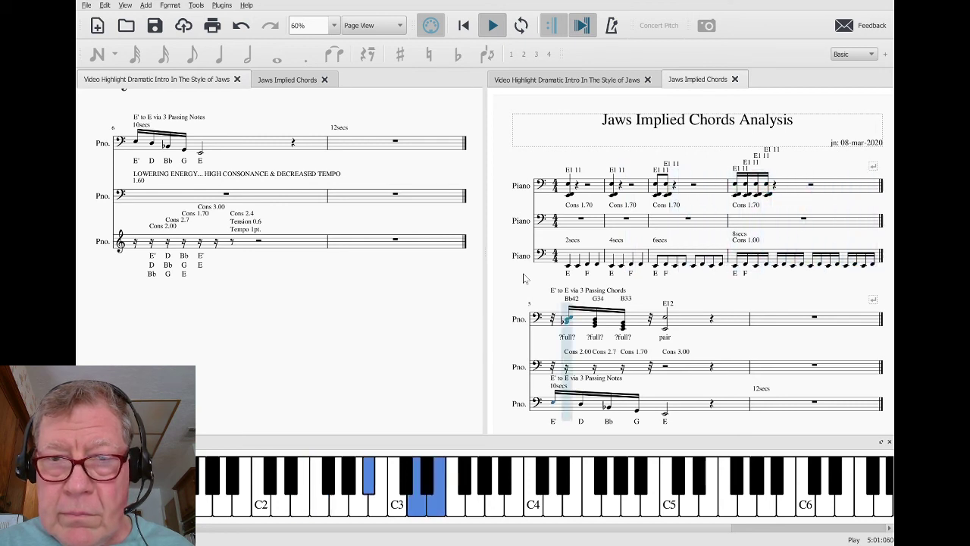
key(space)
Play the Bb42, G34, B33 and E12 chords in measure 7 of the implied chords score, and stop playback
scroll(523, 278, down, 3)
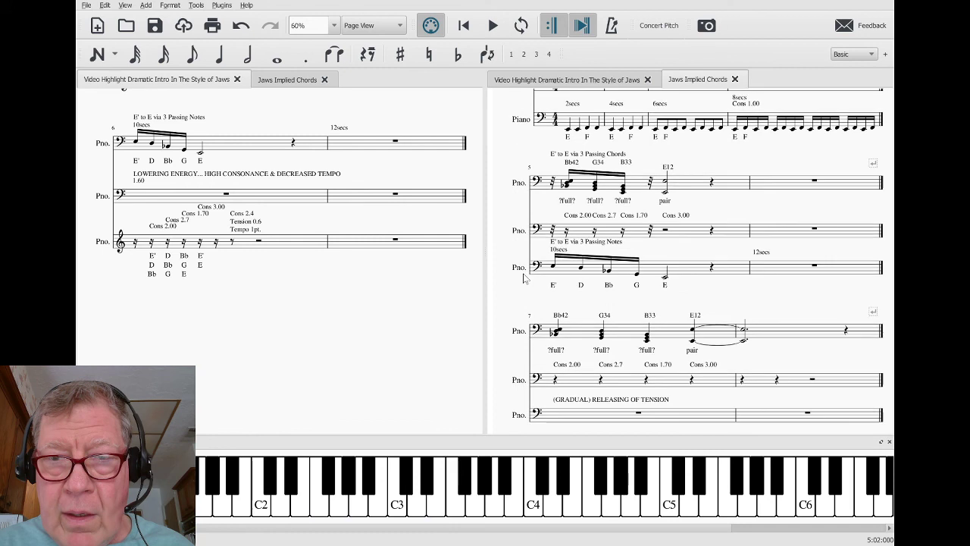
scroll(524, 279, down, 2)
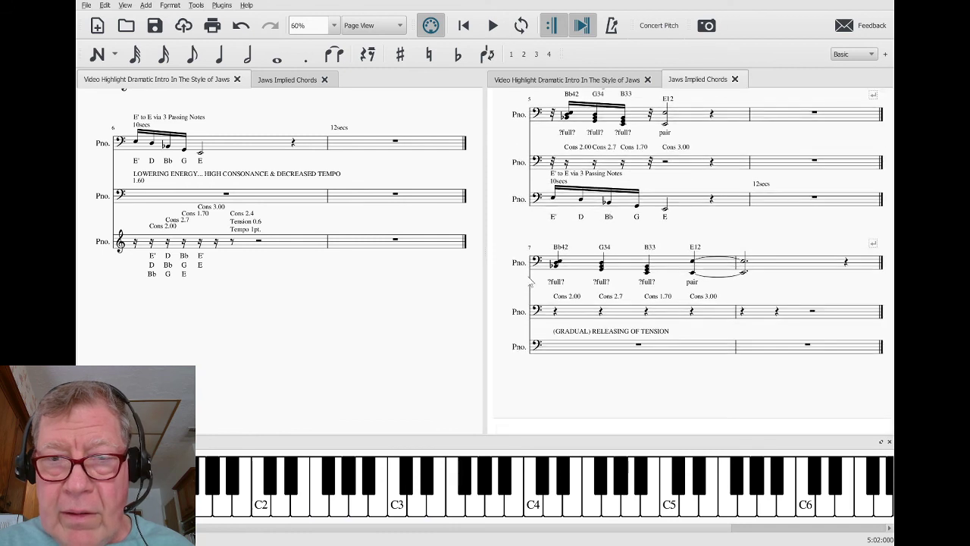
shift+click(570, 266)
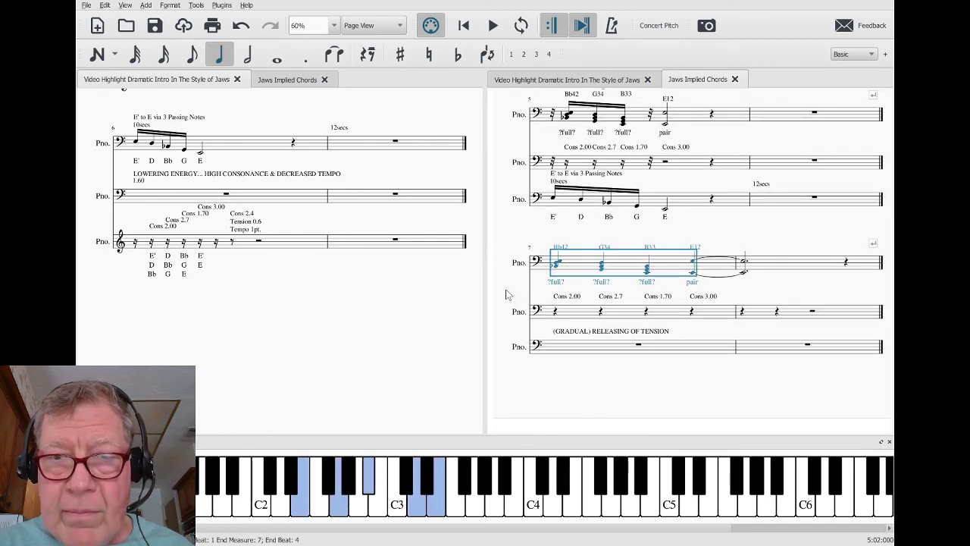
key(space)
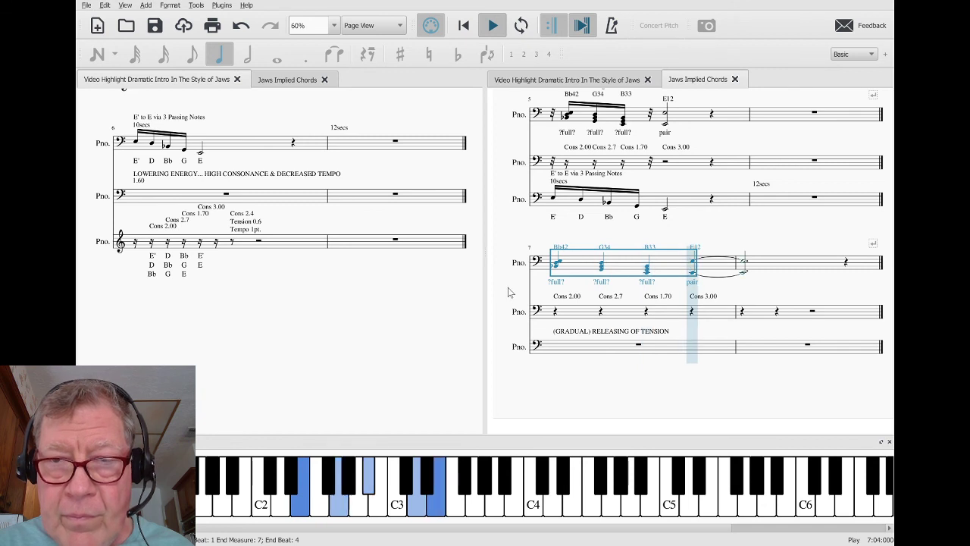
key(Escape)
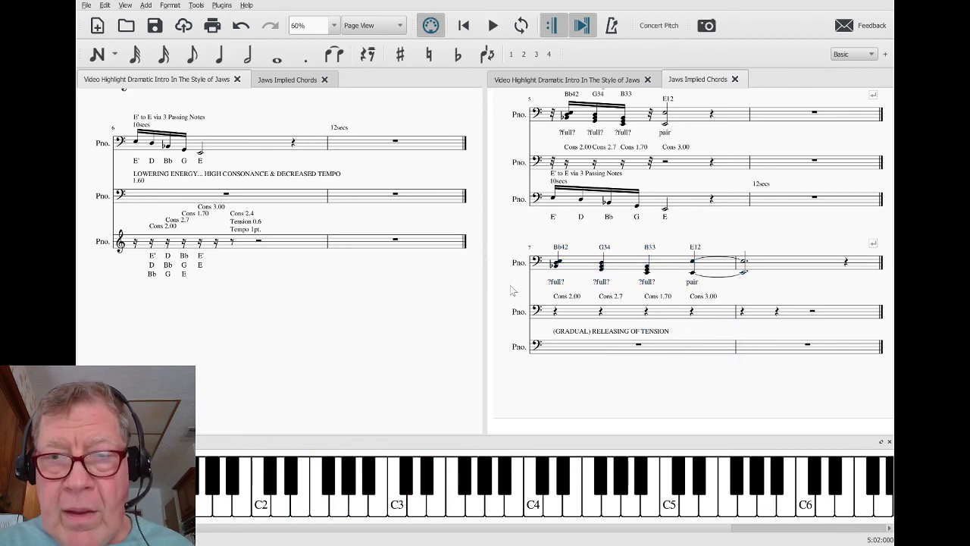
Review measure 7 of the implied chords score, clear its selection and bring both scores back to their opening measures
click(580, 272)
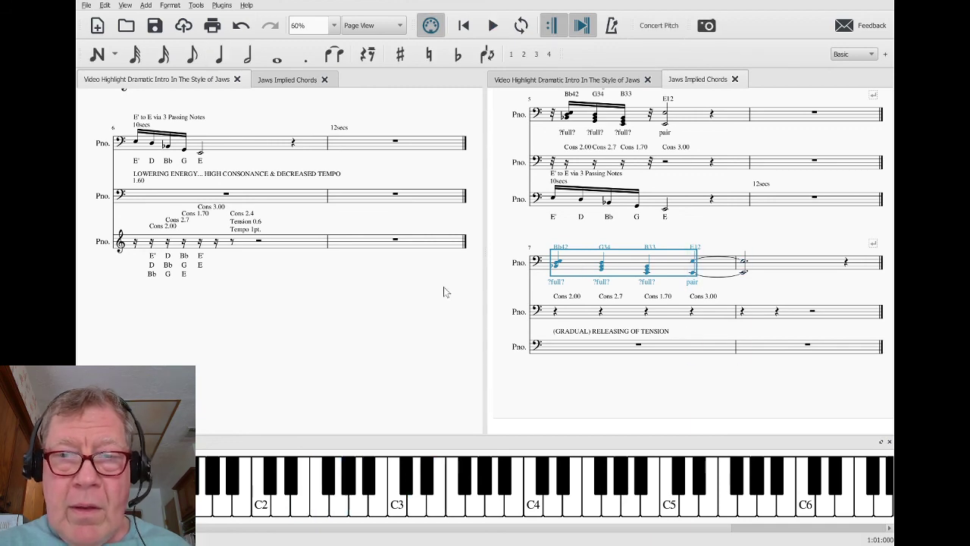
scroll(443, 292, up, 5)
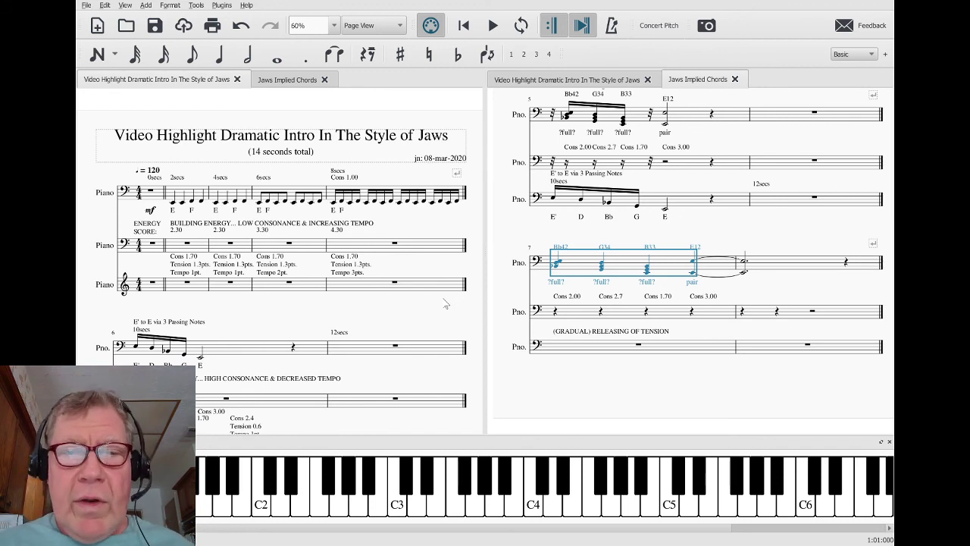
click(542, 410)
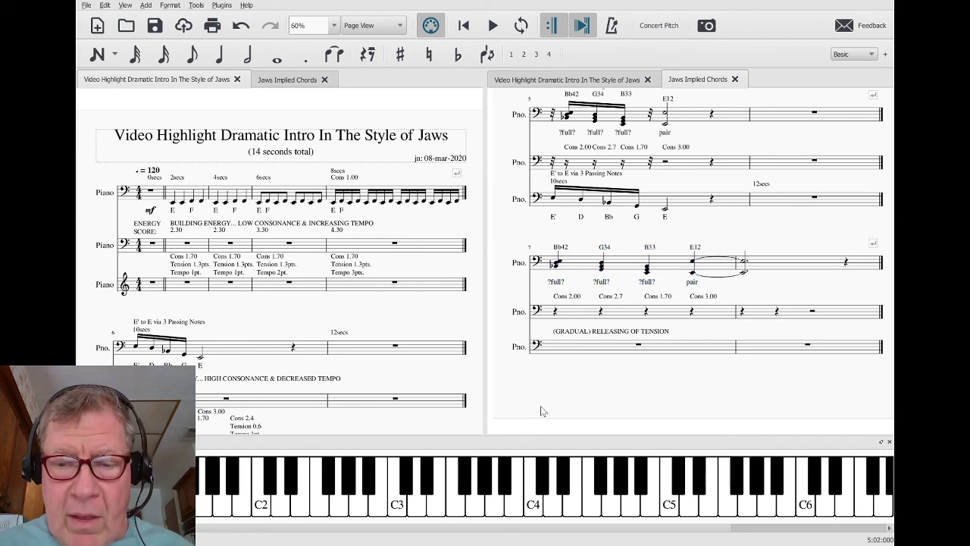
scroll(540, 409, up, 3)
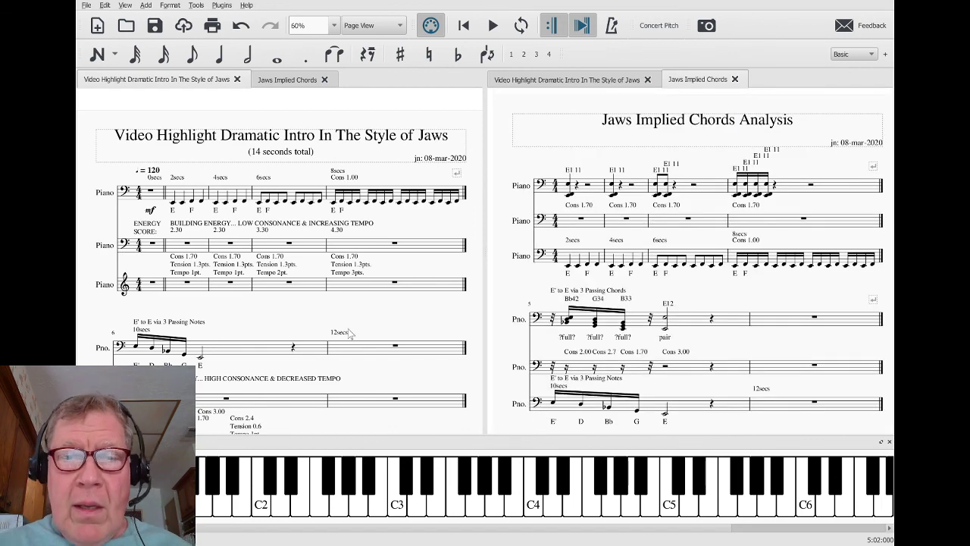
scroll(358, 325, down, 1)
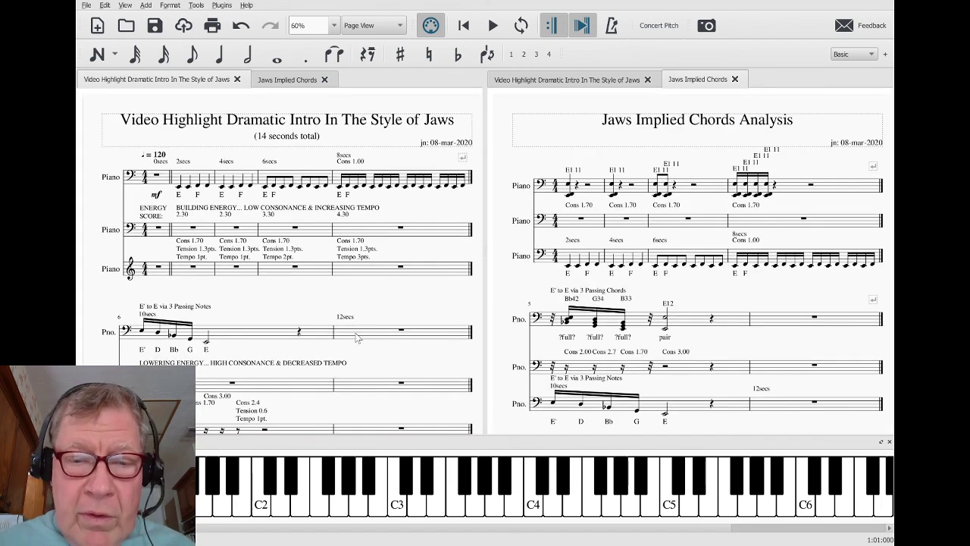
Switch to the Regrouping 1 diagram in ArtRage, check its COMMENTARY layer and undo the existing yellow bracket and arrow marks
key(alt+Tab)
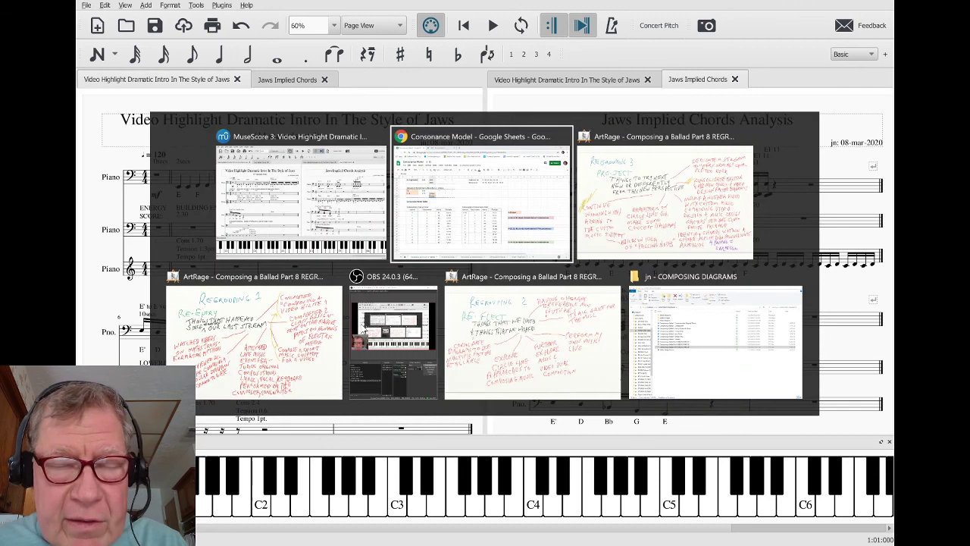
key(alt+Tab)
key(alt+Tab)
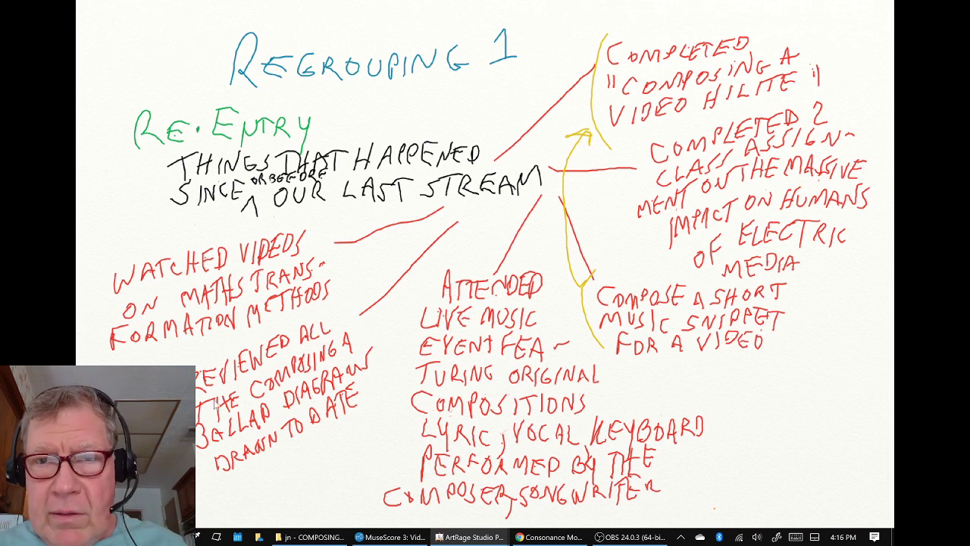
key(Tab)
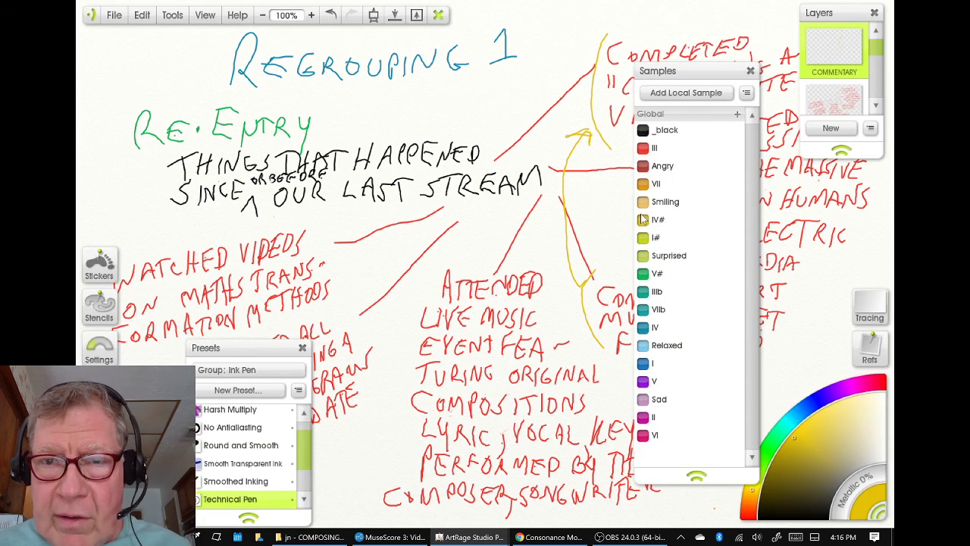
mouse_move(824, 84)
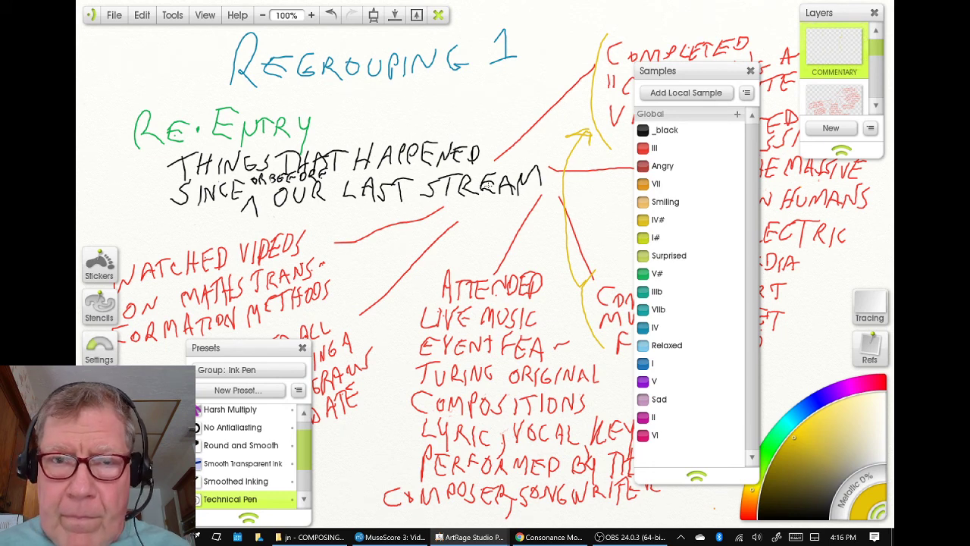
key(Tab)
key(ctrl+z)
key(ctrl+z)
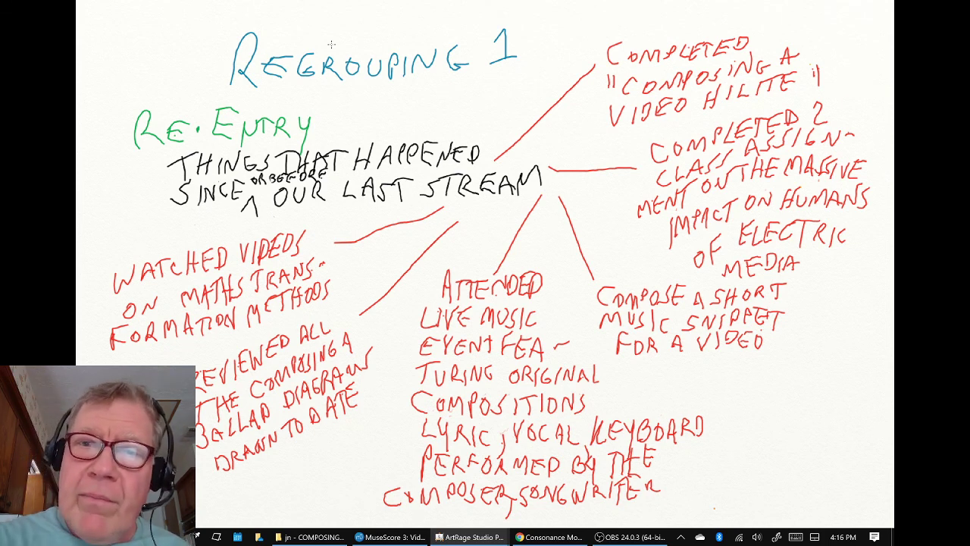
Mark each of the six red notes around the Regrouping 1 heading with a curved yellow bracket along its left edge
drag(591, 26, 591, 115)
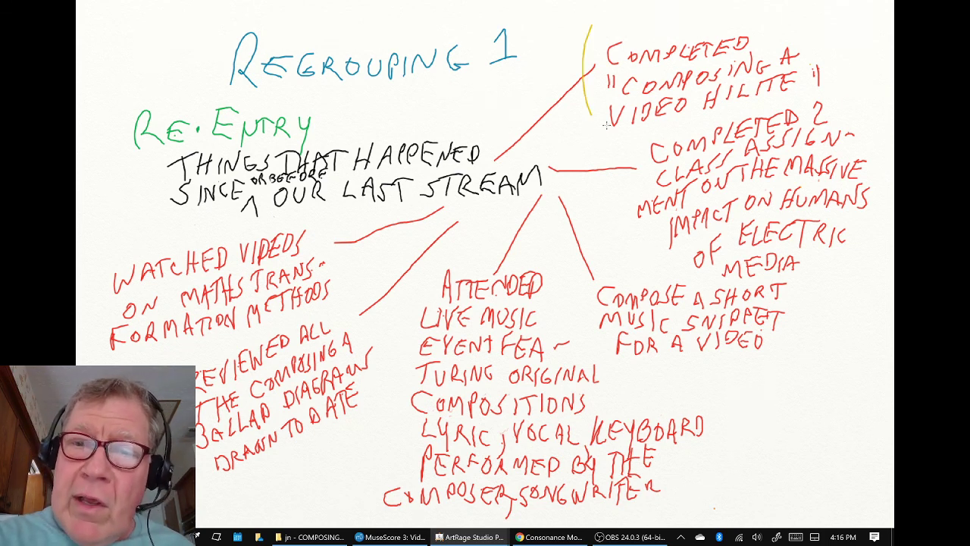
drag(645, 129, 649, 252)
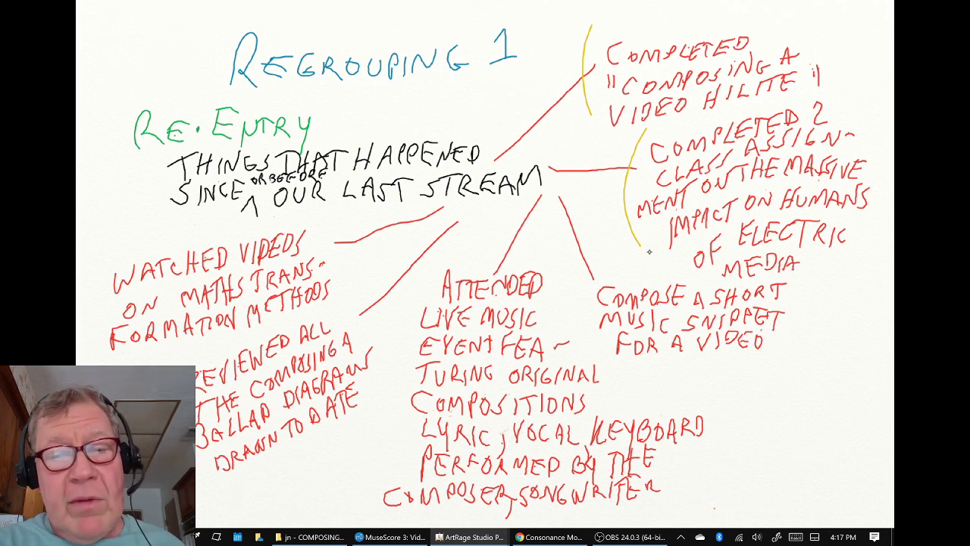
drag(589, 269, 619, 368)
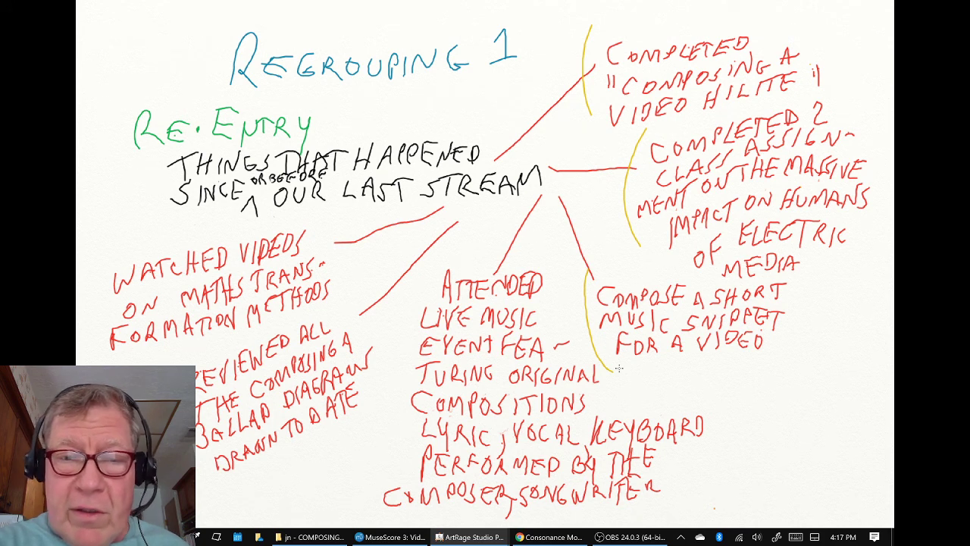
drag(459, 253, 410, 388)
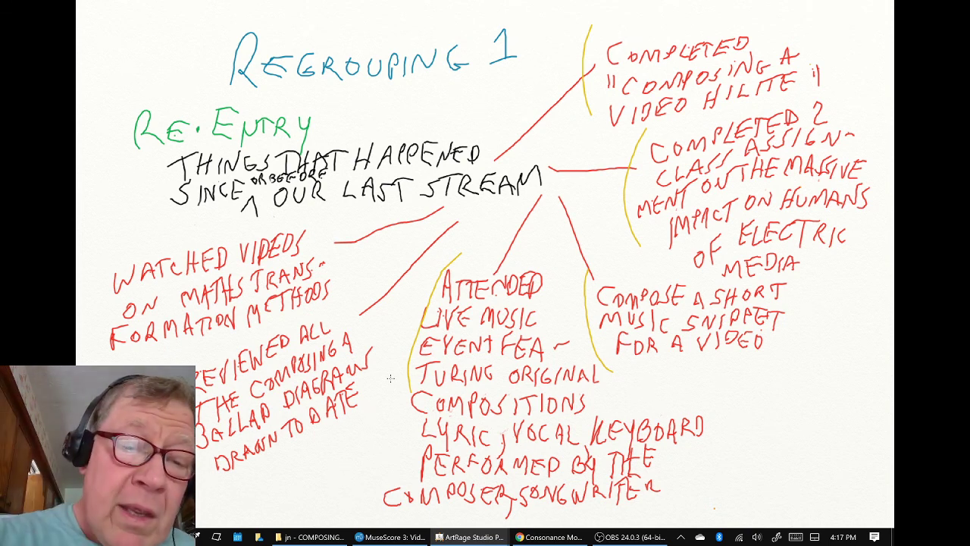
drag(193, 347, 187, 364)
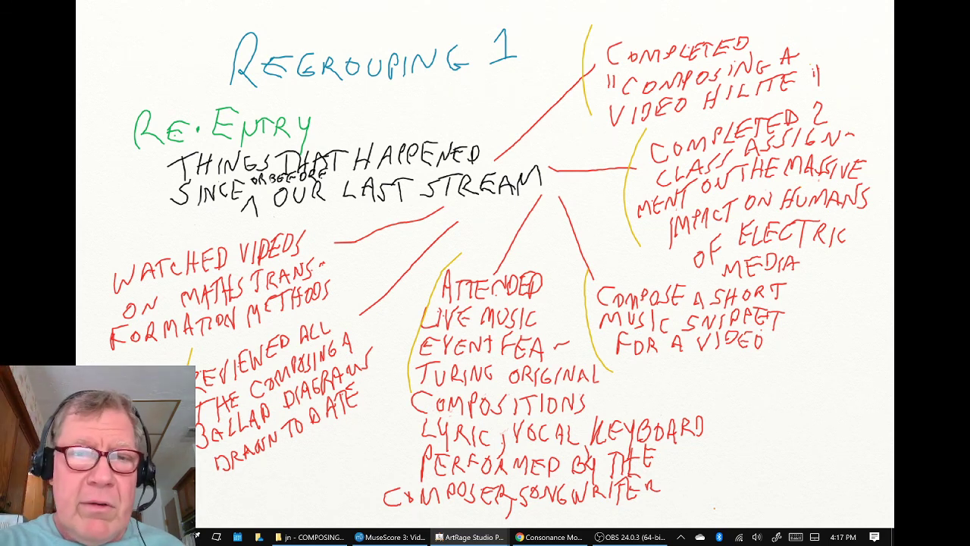
drag(102, 247, 125, 356)
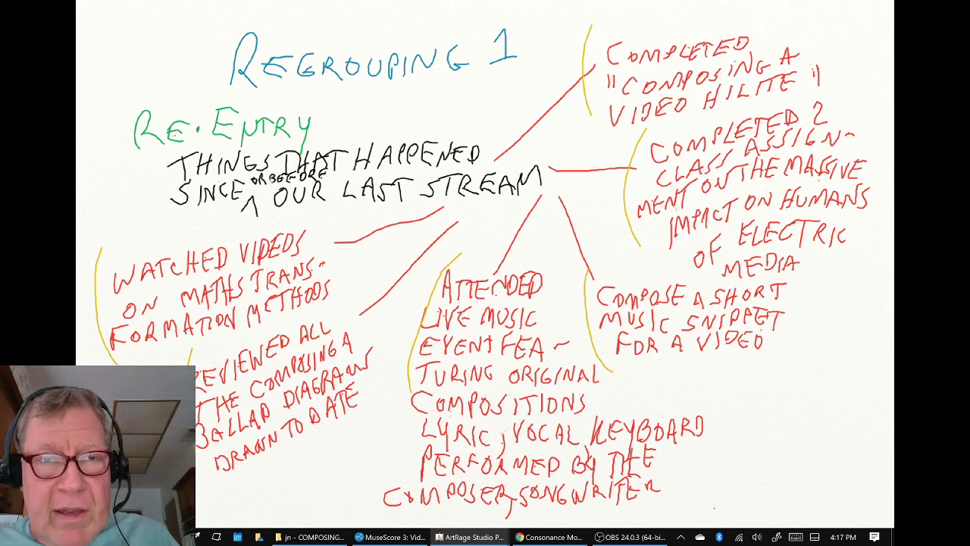
Switch to the Regrouping 2 diagram and draw yellow brackets beside the notes on having diagrams, performing live, dual composition, circle line and consolidating diagrams
key(alt+Tab)
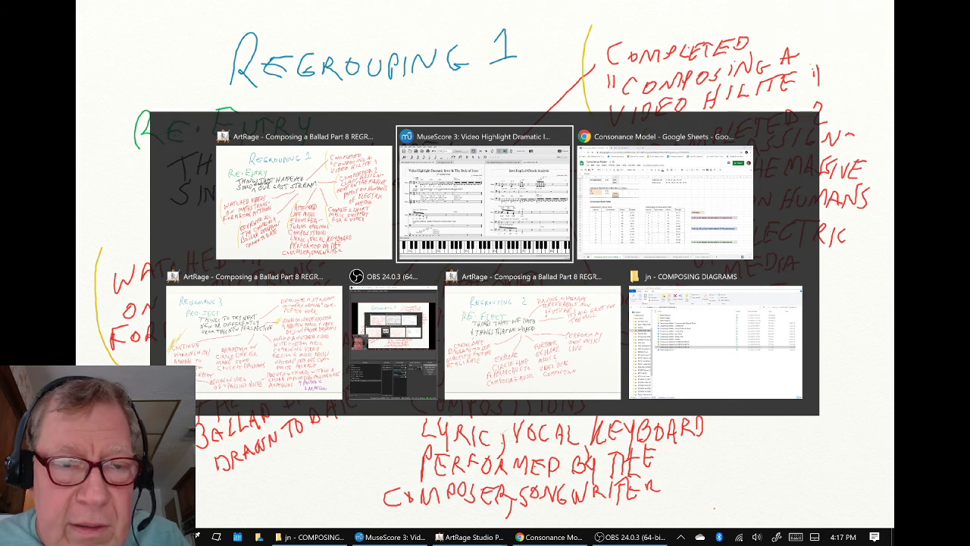
key(alt+Tab)
key(alt+Tab)
key(alt+Tab)
key(alt+Tab)
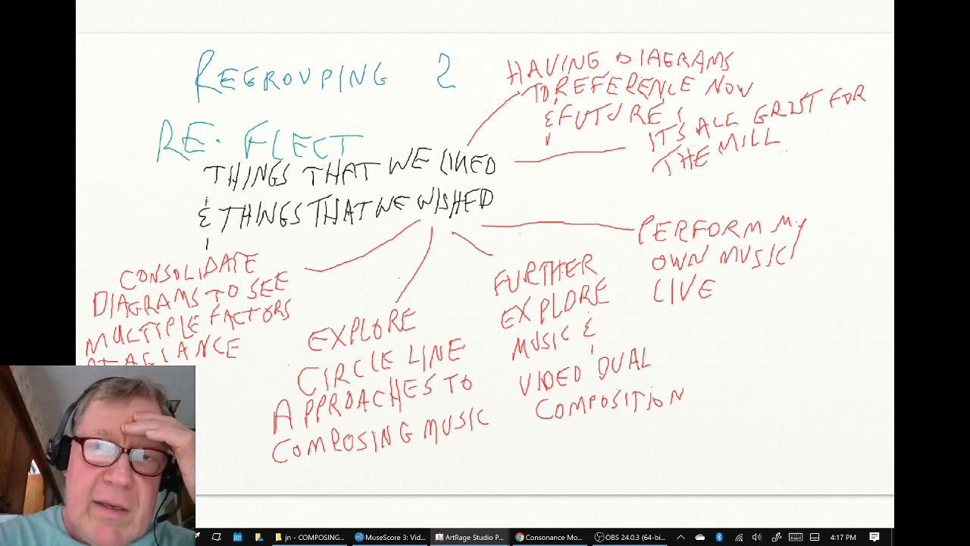
drag(496, 50, 529, 141)
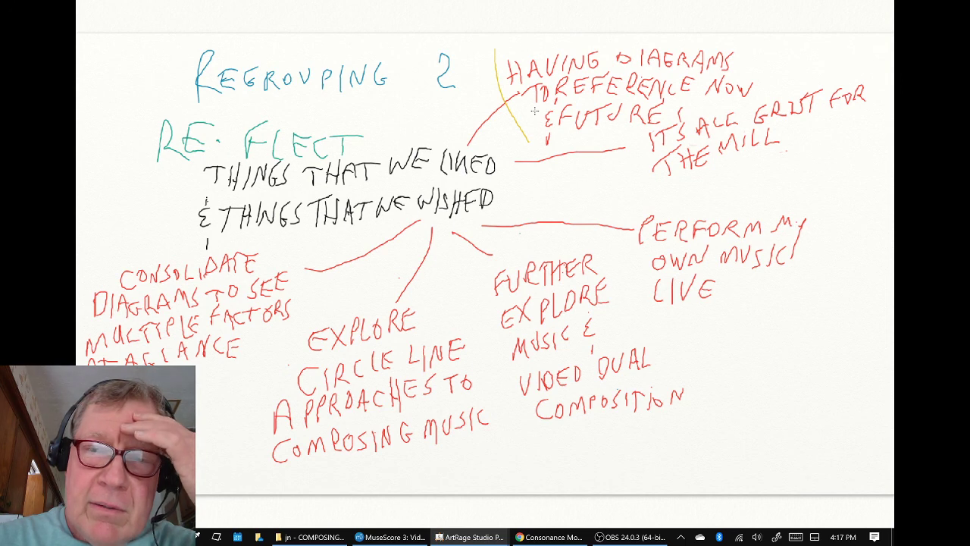
drag(643, 202, 656, 307)
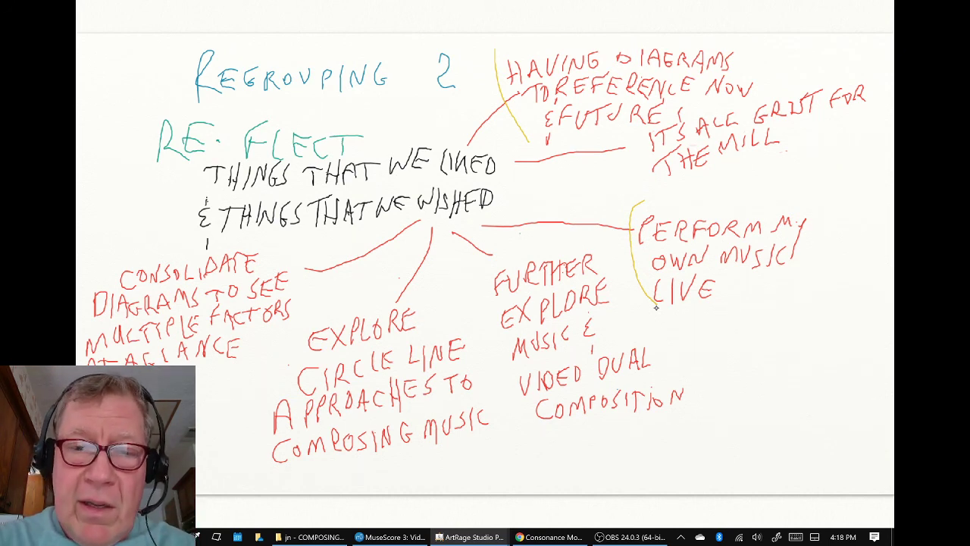
drag(518, 228, 514, 390)
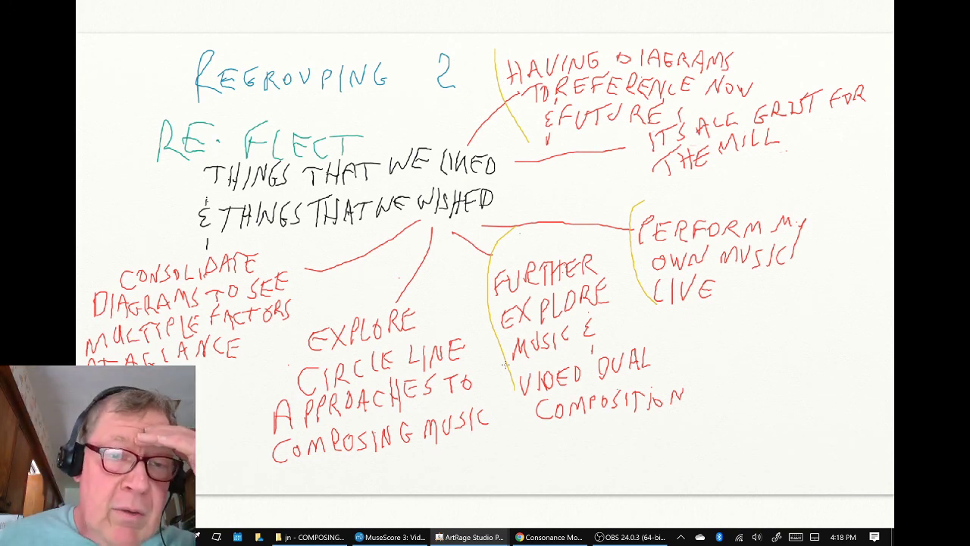
drag(330, 291, 258, 420)
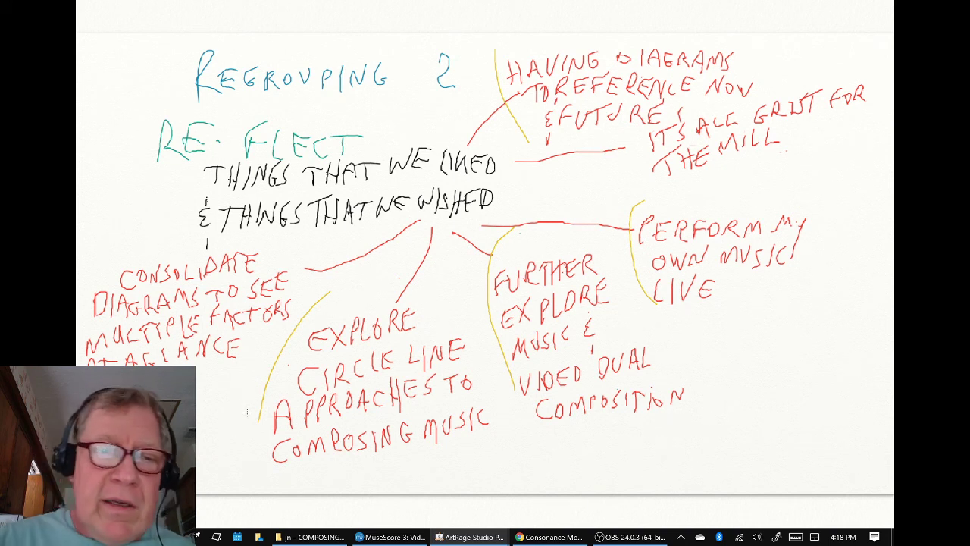
drag(87, 288, 141, 220)
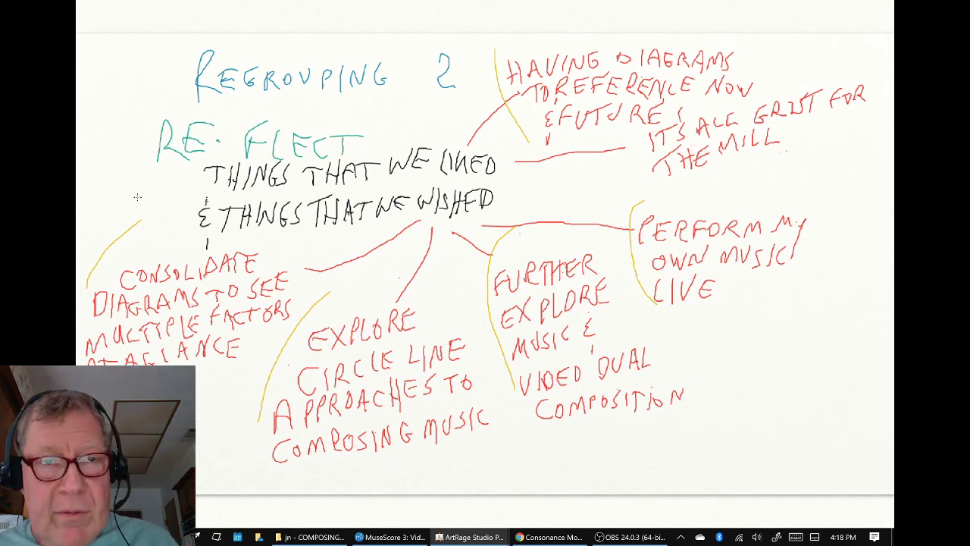
Switch to the Regrouping 3 diagram and clear the old yellow marks from its COMMENTARY layer
key(alt+Tab)
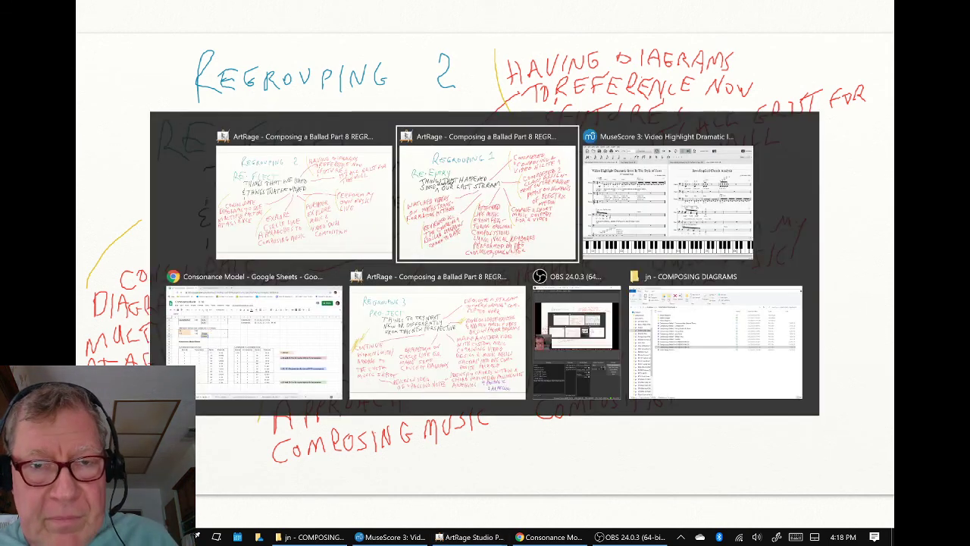
key(alt+Tab)
key(alt+Tab)
key(alt+Tab)
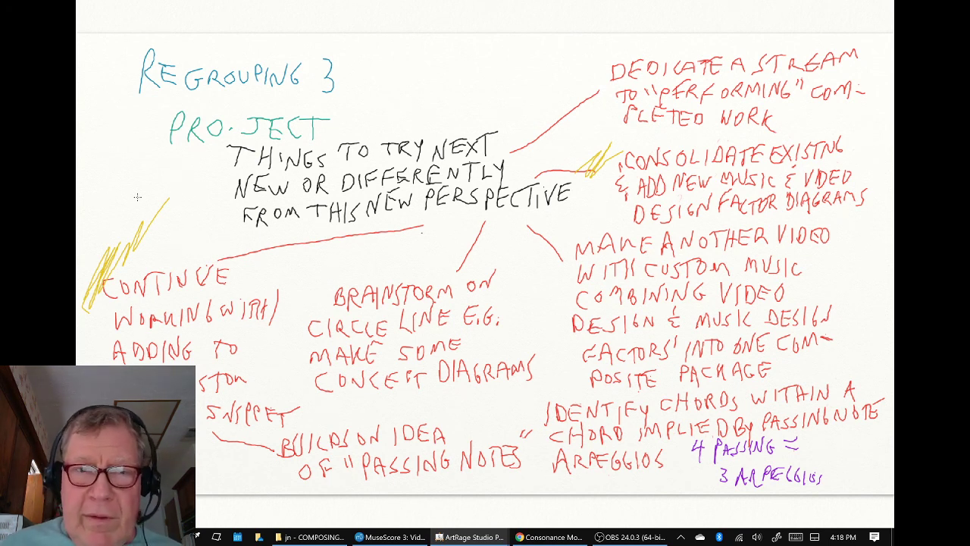
key(Tab)
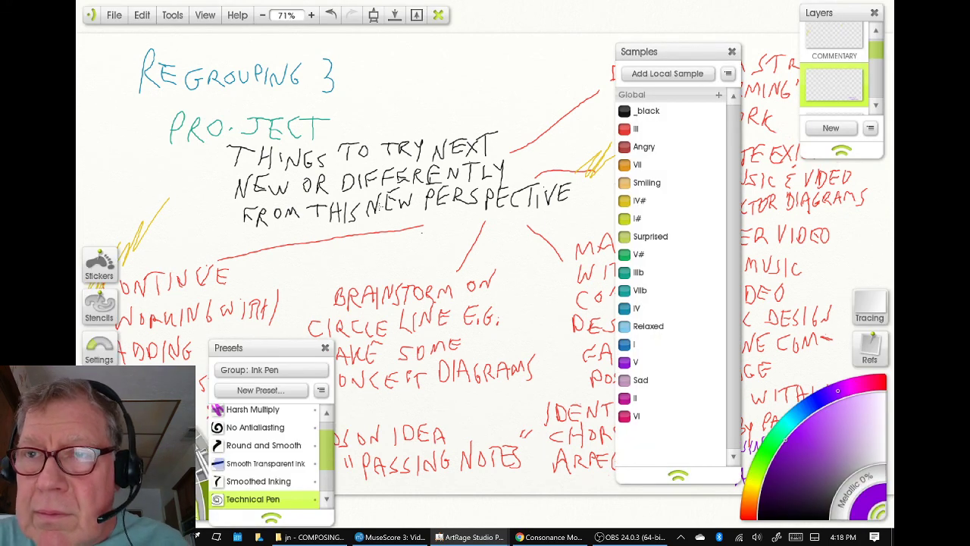
click(832, 45)
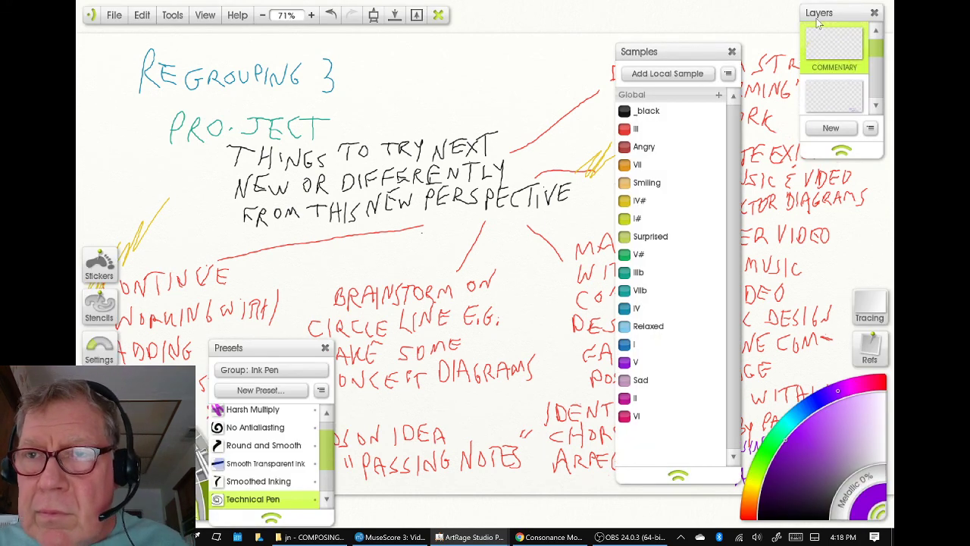
right_click(831, 47)
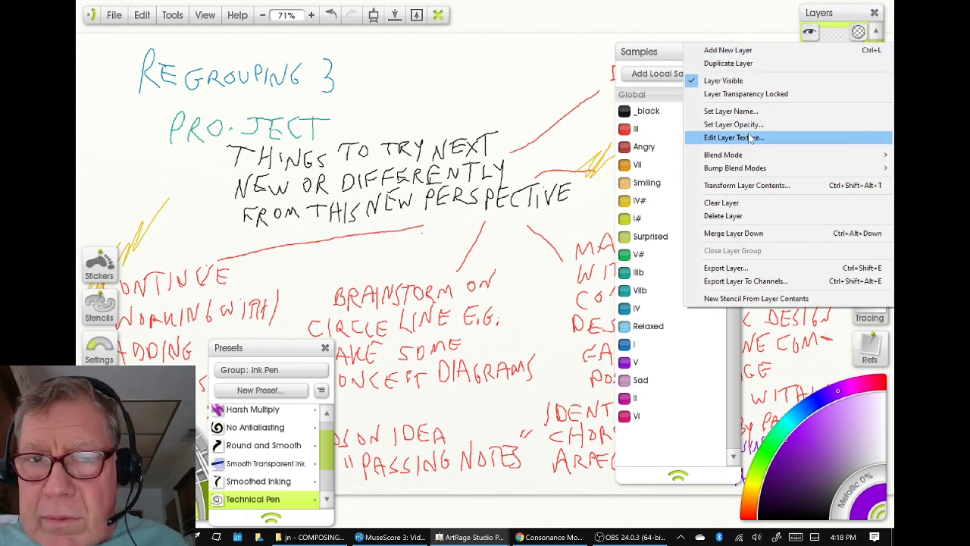
click(722, 202)
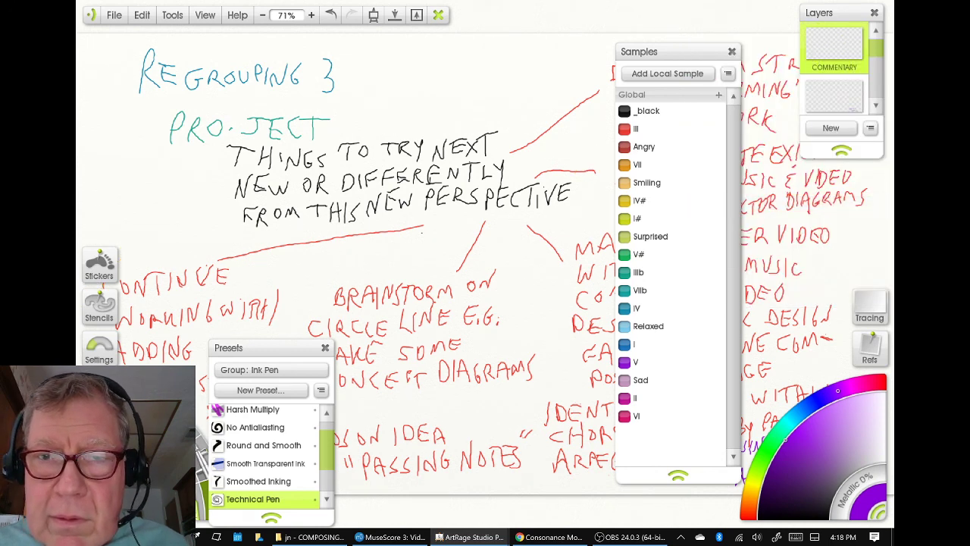
key(Tab)
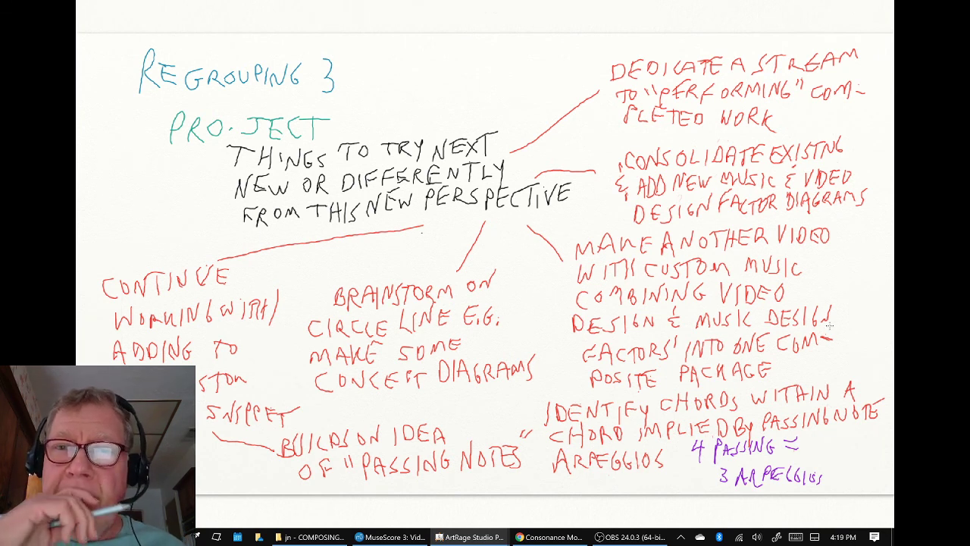
Draw curved yellow brackets along the starting edges of all seven red project notes in the Regrouping 3 diagram
drag(613, 49, 606, 148)
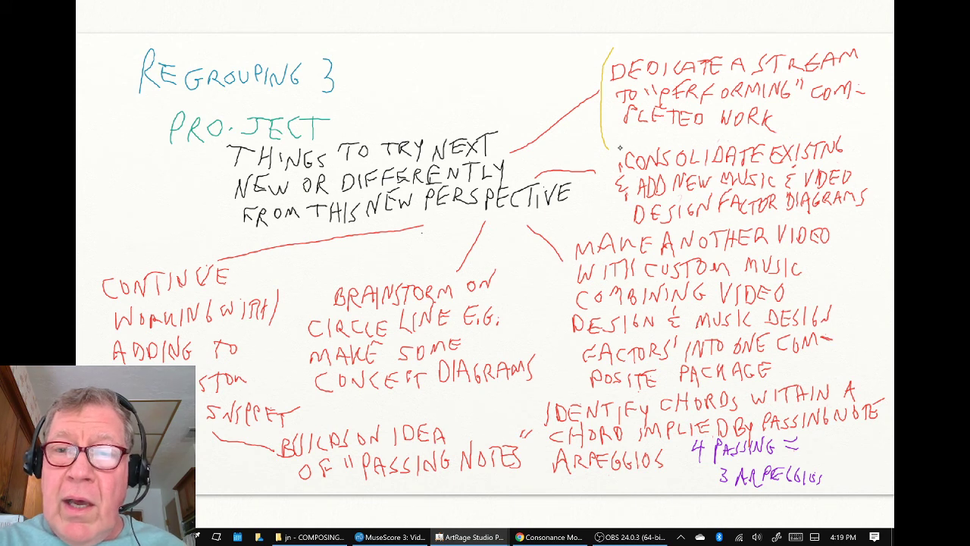
drag(614, 137, 605, 206)
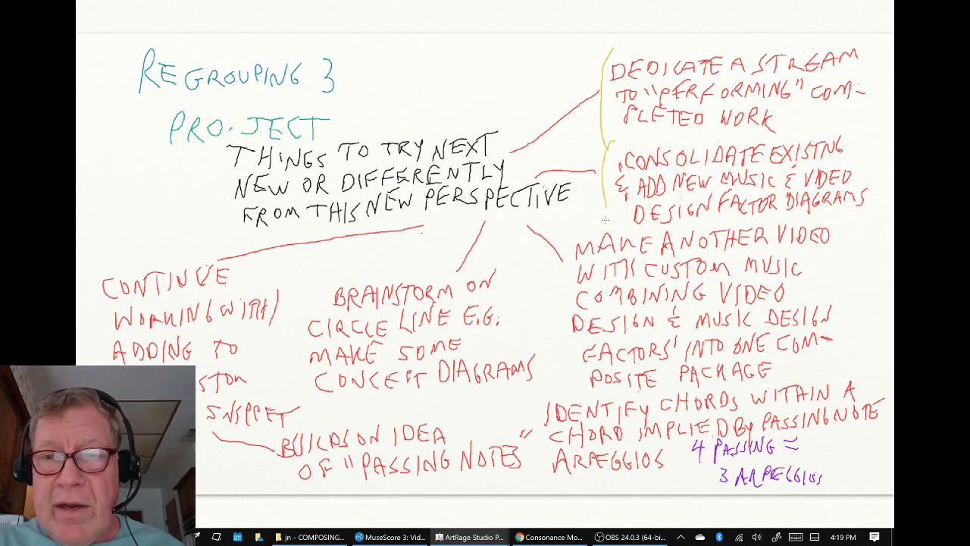
drag(579, 214, 553, 322)
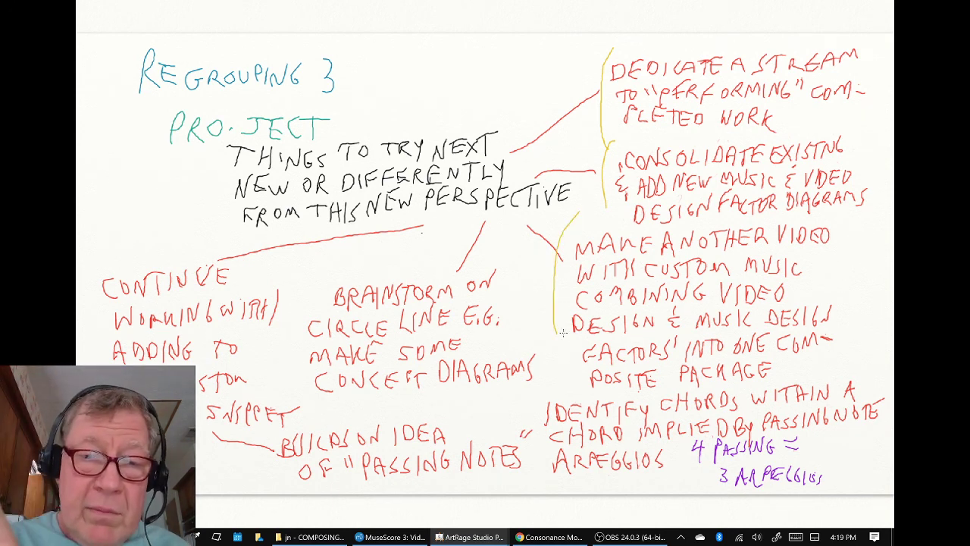
mouse_move(297, 369)
mouse_down()
mouse_move(294, 343)
mouse_move(348, 263)
mouse_up()
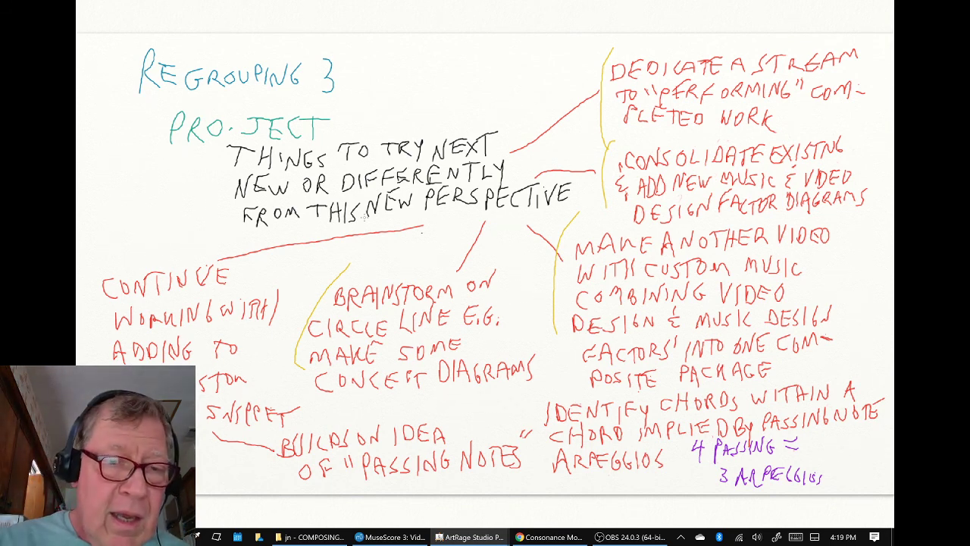
drag(115, 245, 101, 357)
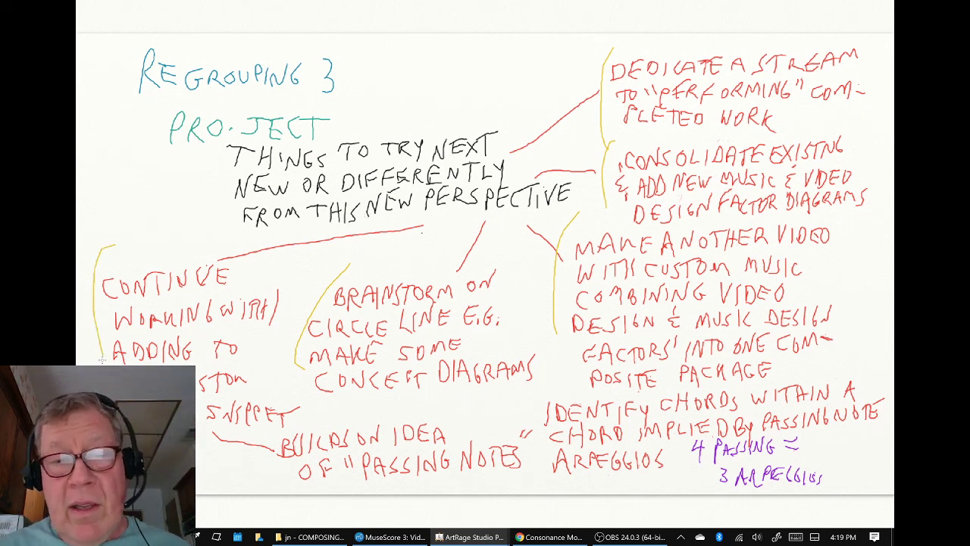
drag(274, 421, 282, 479)
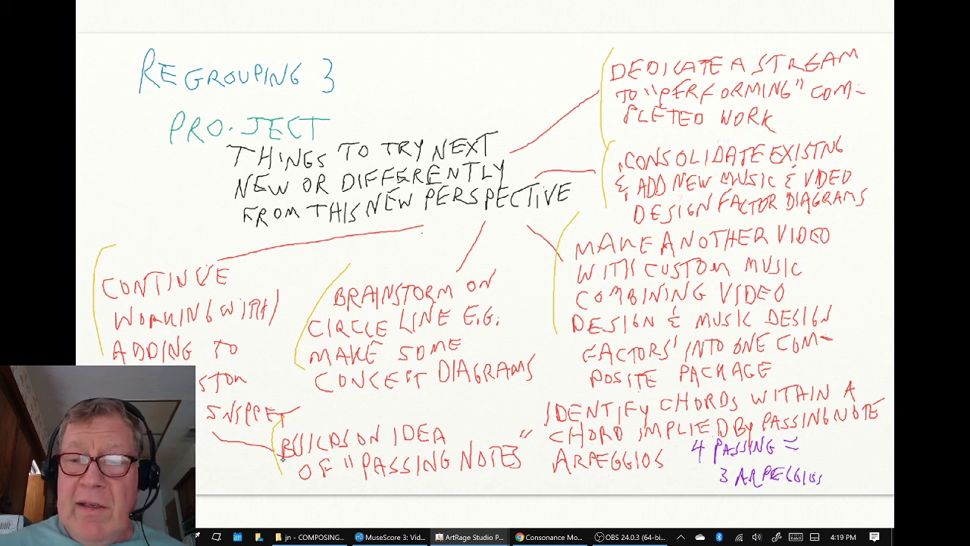
mouse_move(540, 383)
mouse_down()
mouse_move(530, 453)
mouse_move(531, 433)
mouse_up()
drag(546, 376, 547, 462)
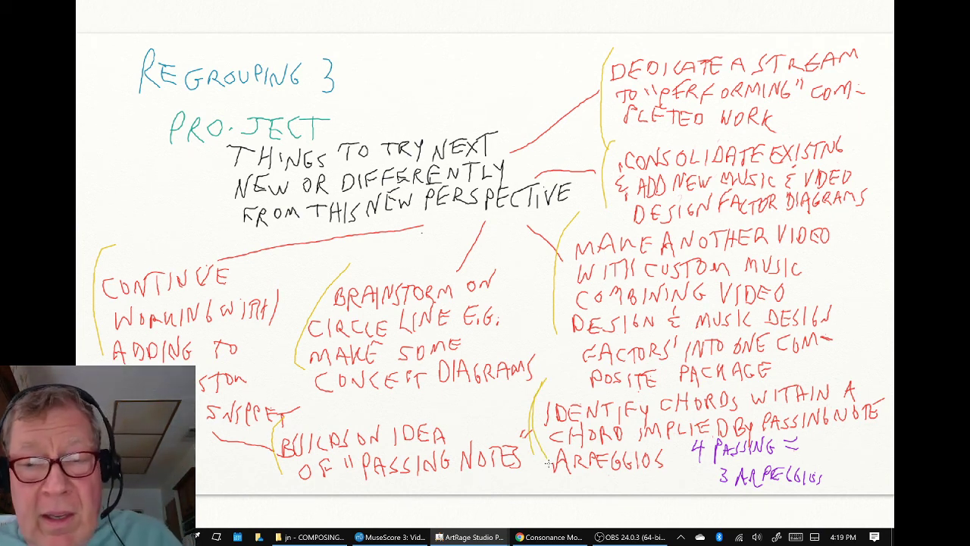
Switch to MuseScore, play the Jaws-style dramatic intro score from its beginning and return to its opening measures
key(alt+Tab)
key(alt+Tab)
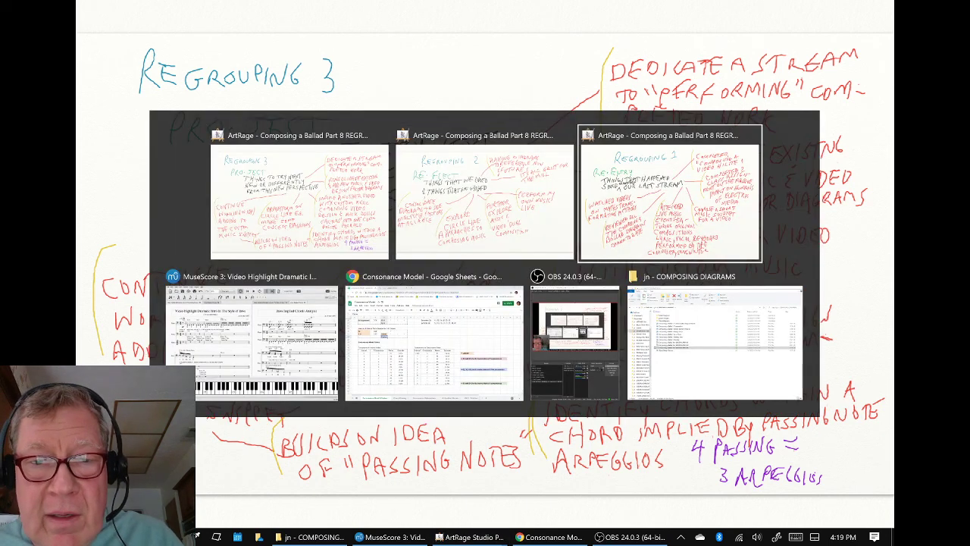
key(alt+Tab)
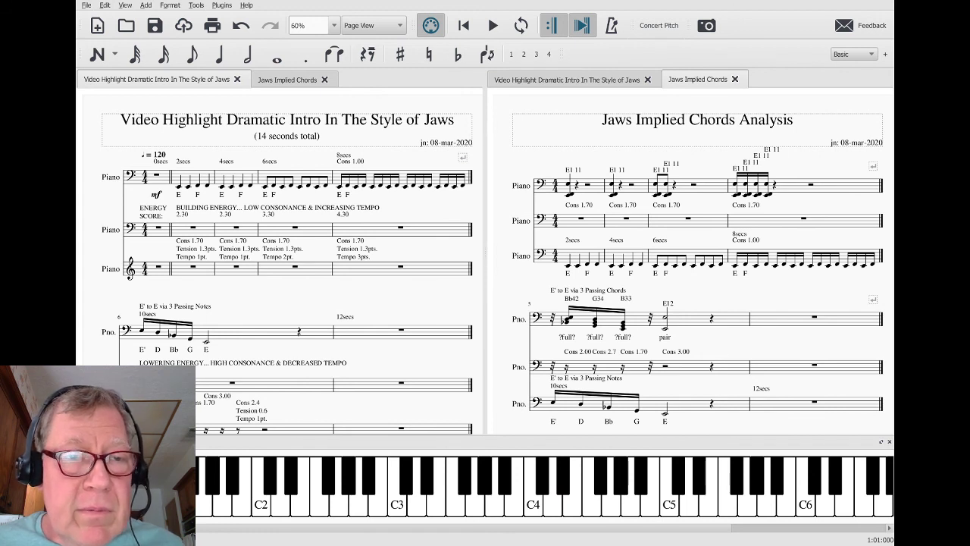
click(193, 228)
key(Escape)
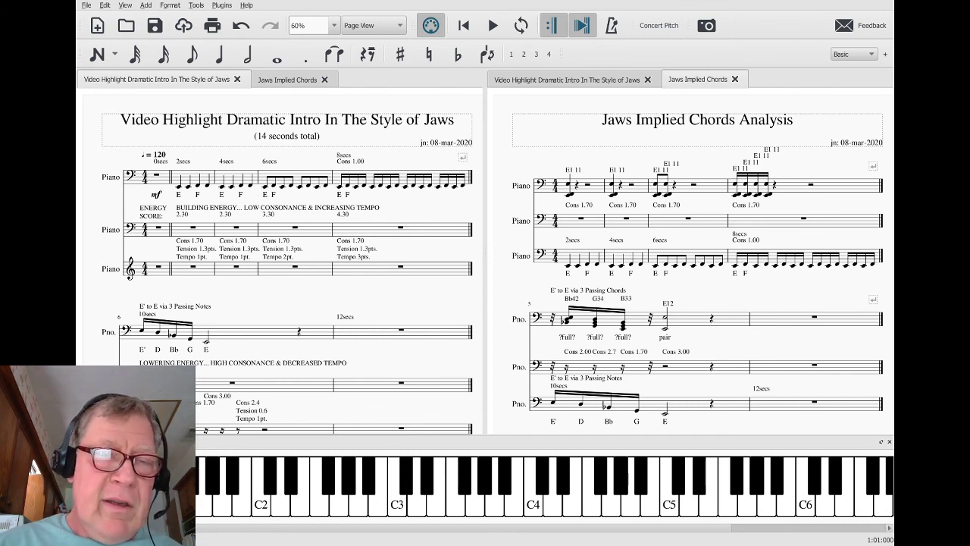
key(space)
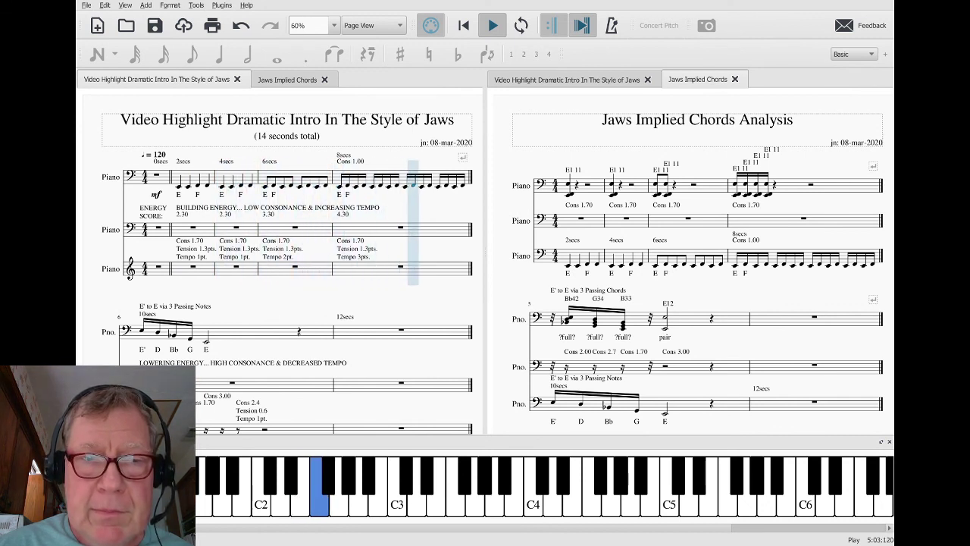
key(space)
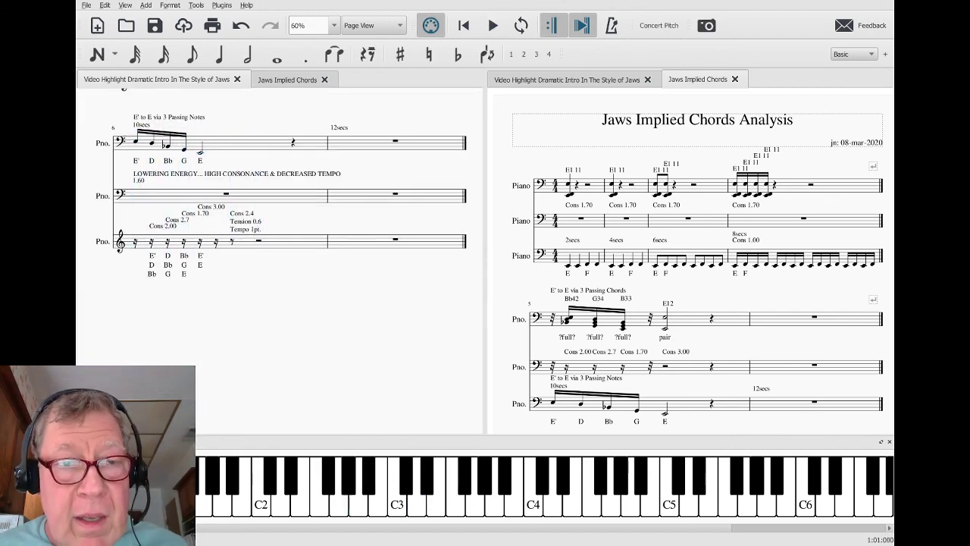
scroll(280, 258, up, 3)
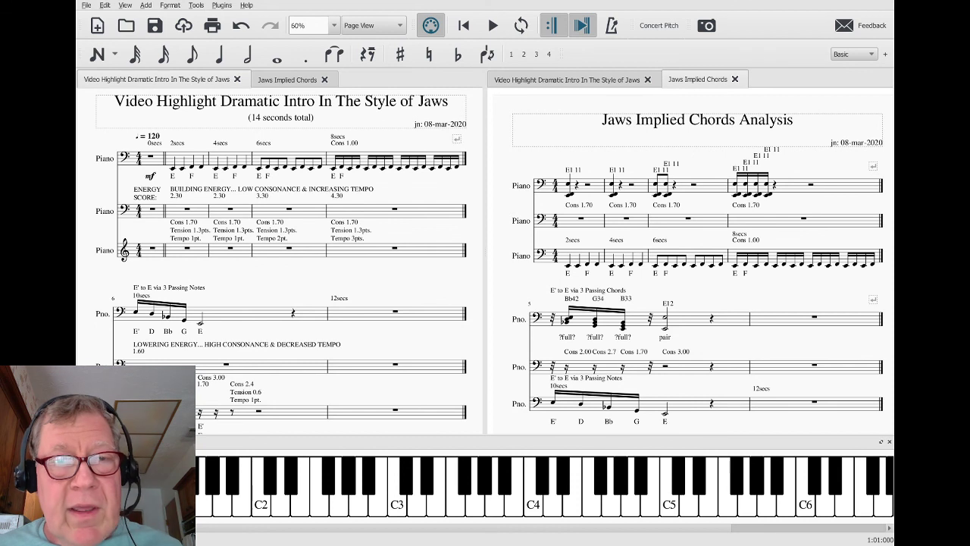
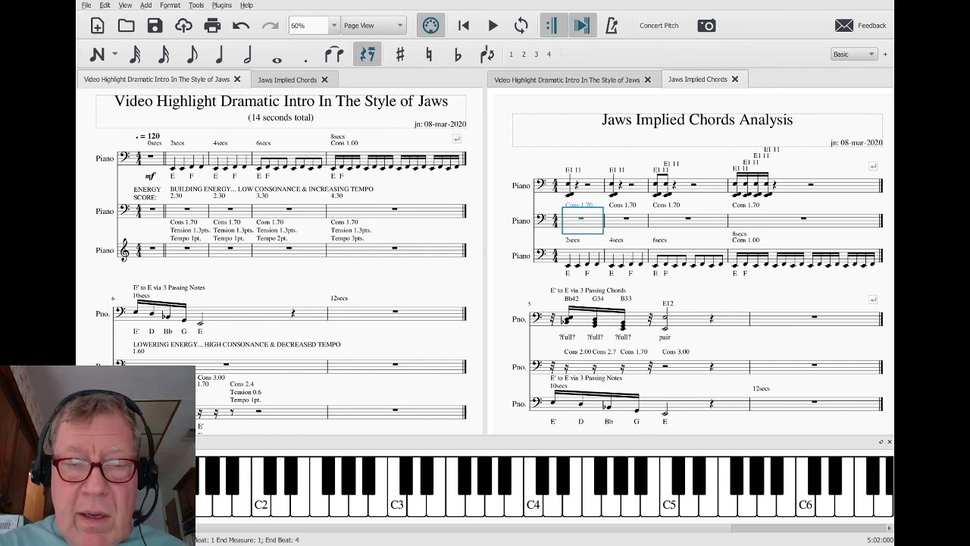
Switch to the Consonance Model spreadsheet in Chrome and review the intervals and ratings in the Consonance in Consonance Order table
key(alt+Tab)
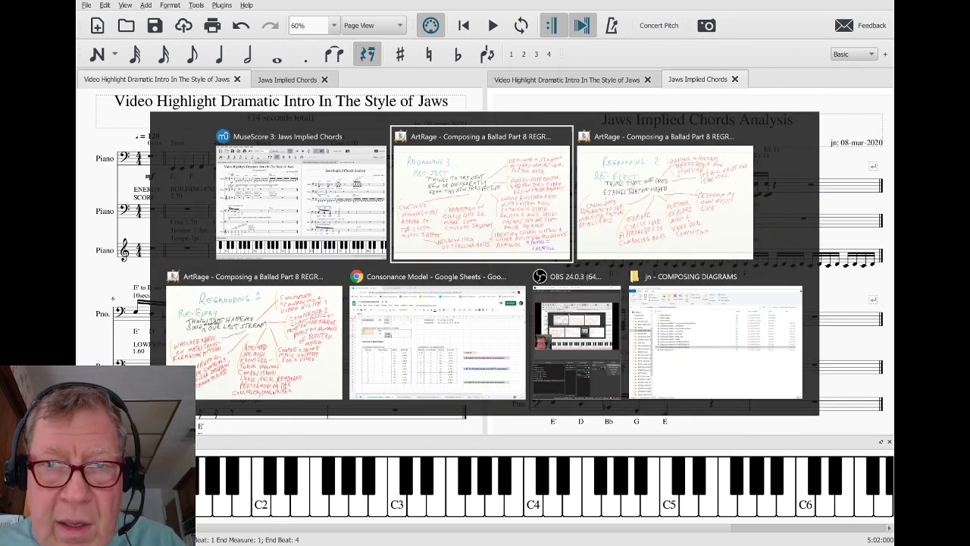
key(alt+Tab)
key(alt+Tab)
key(alt+Tab)
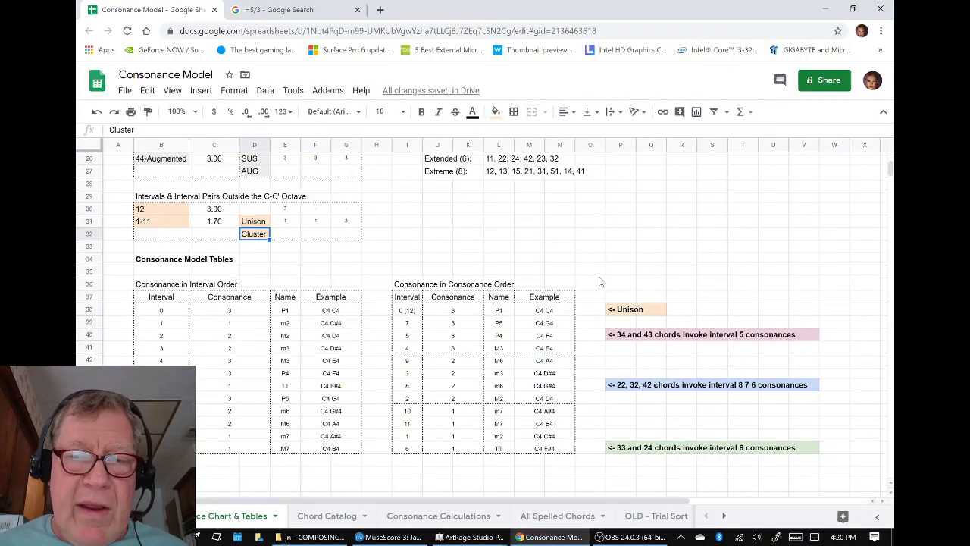
click(413, 324)
click(417, 338)
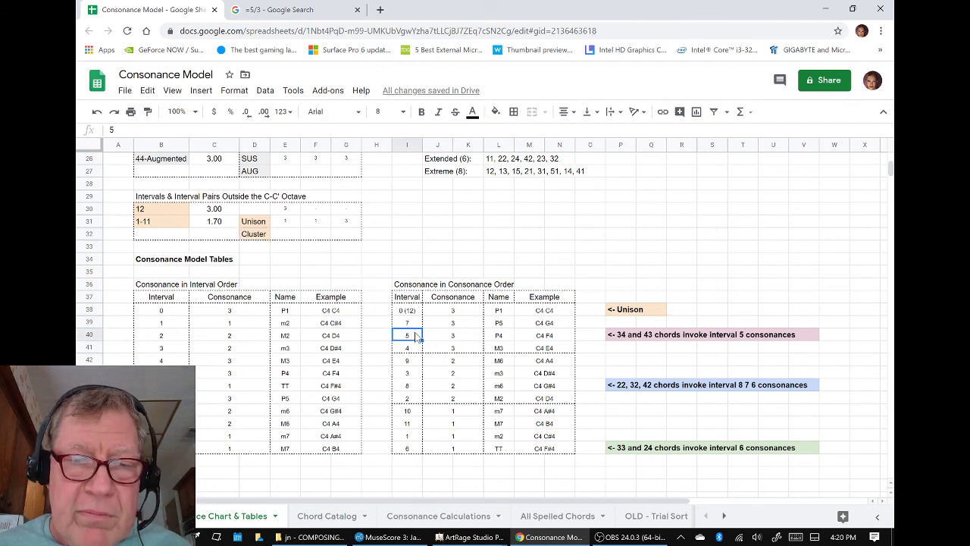
click(449, 361)
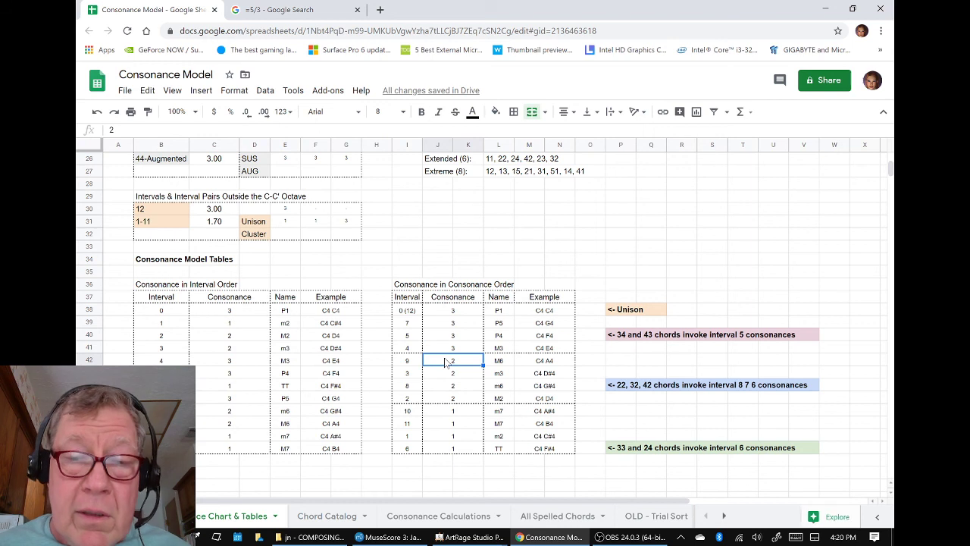
click(447, 374)
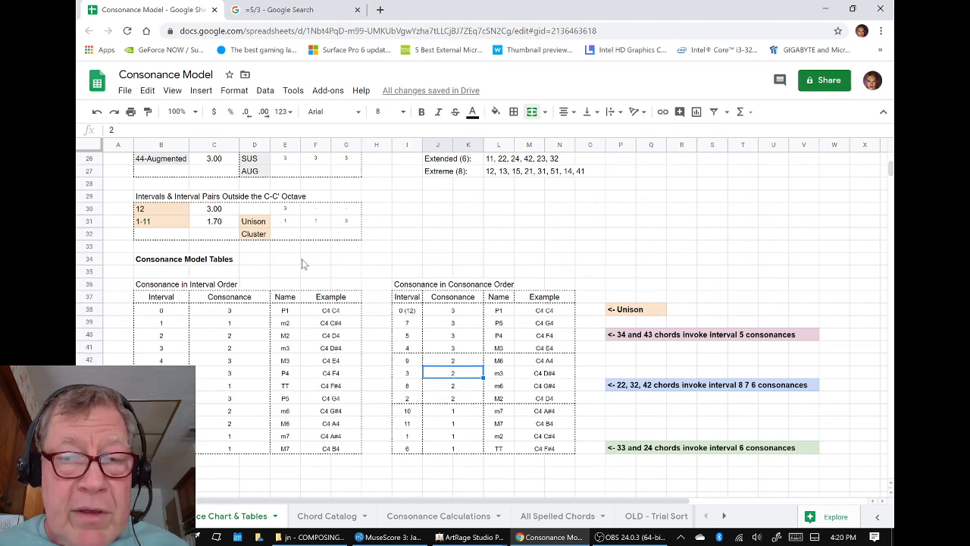
Compare the consonance ratings of the 1-11 pair and interval 12 in the table of intervals outside the C-C' octave
click(174, 223)
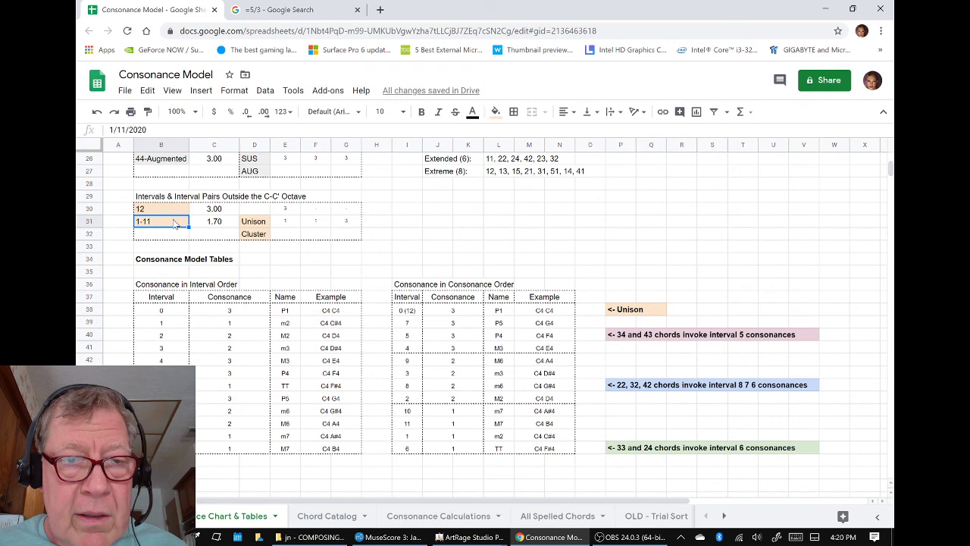
click(207, 227)
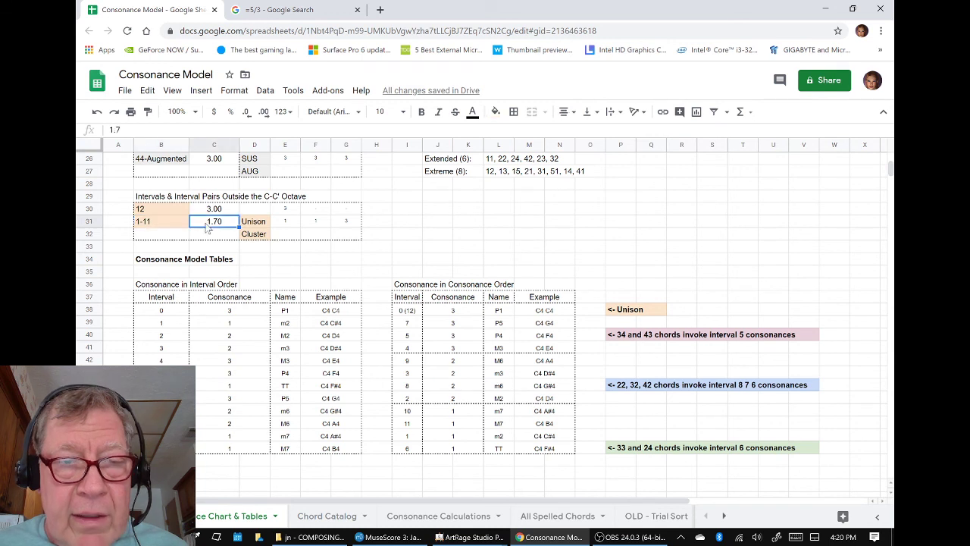
click(177, 216)
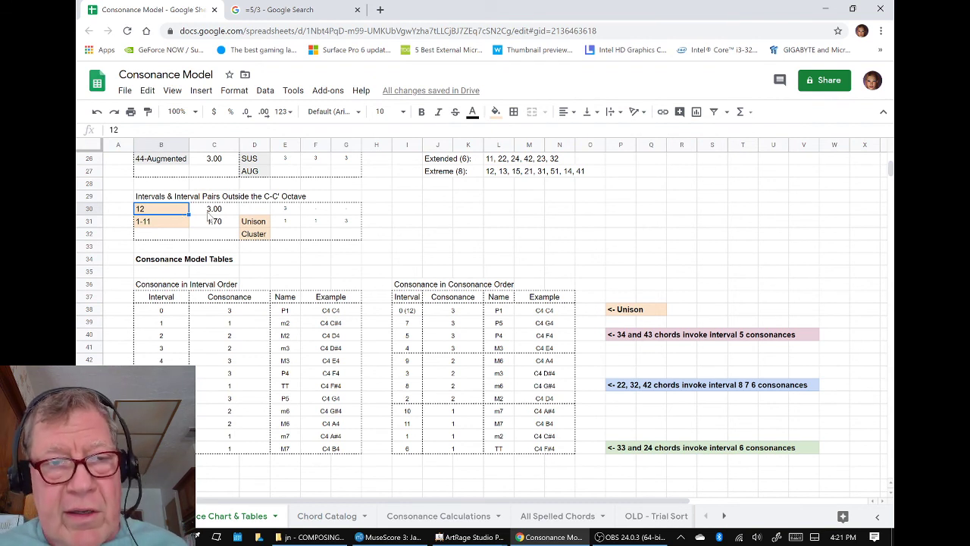
click(199, 213)
click(205, 221)
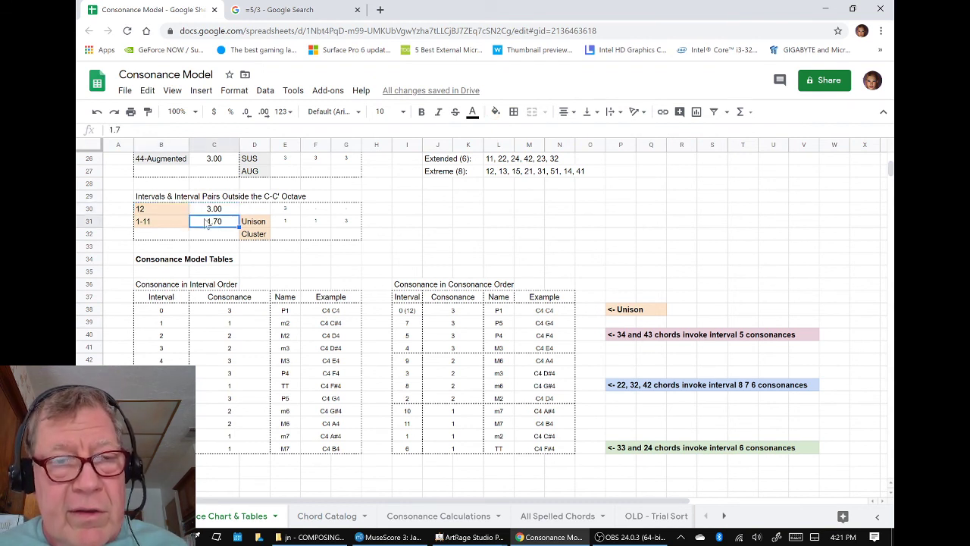
click(204, 211)
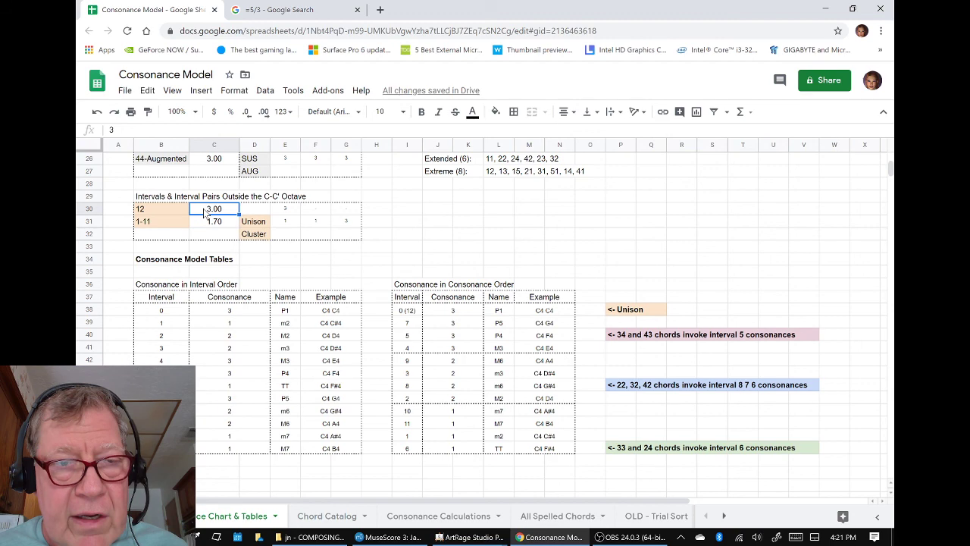
Return to MuseScore and examine the dramatic intro's opening notes, its 6secs measure and the BUILDING ENERGY annotation
key(alt+Tab)
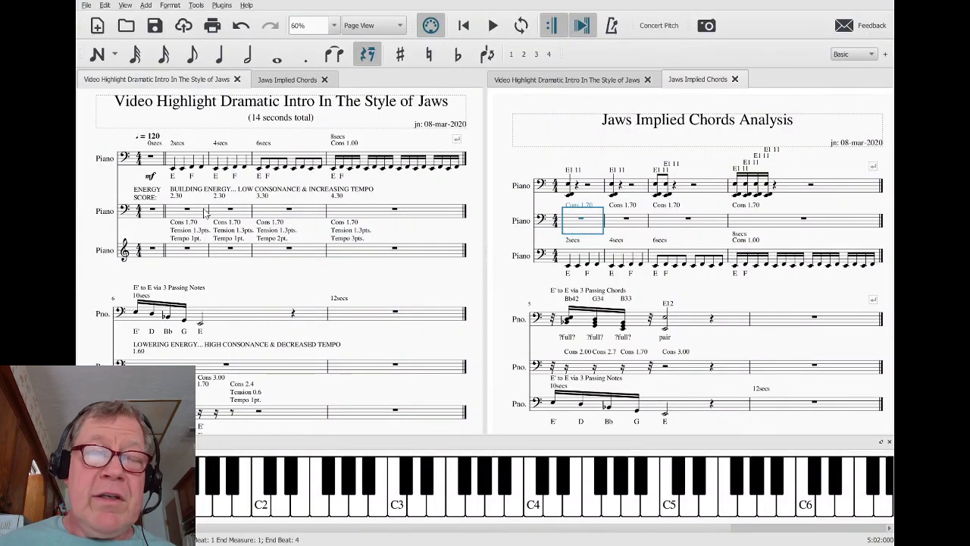
click(181, 159)
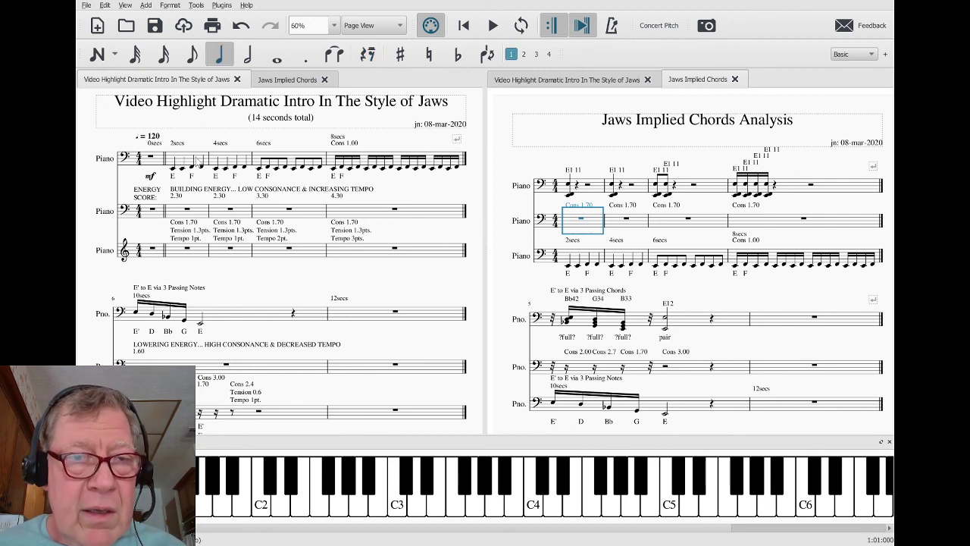
click(279, 158)
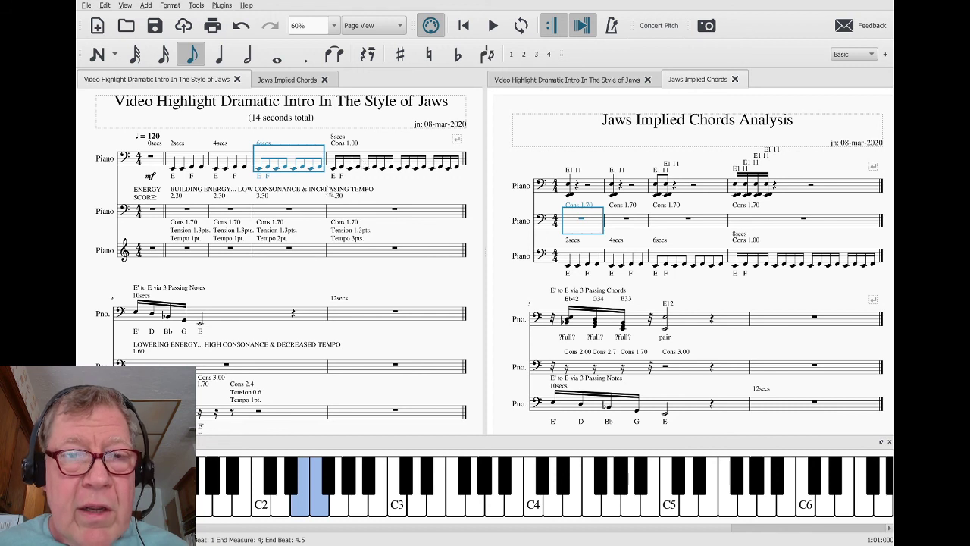
click(322, 190)
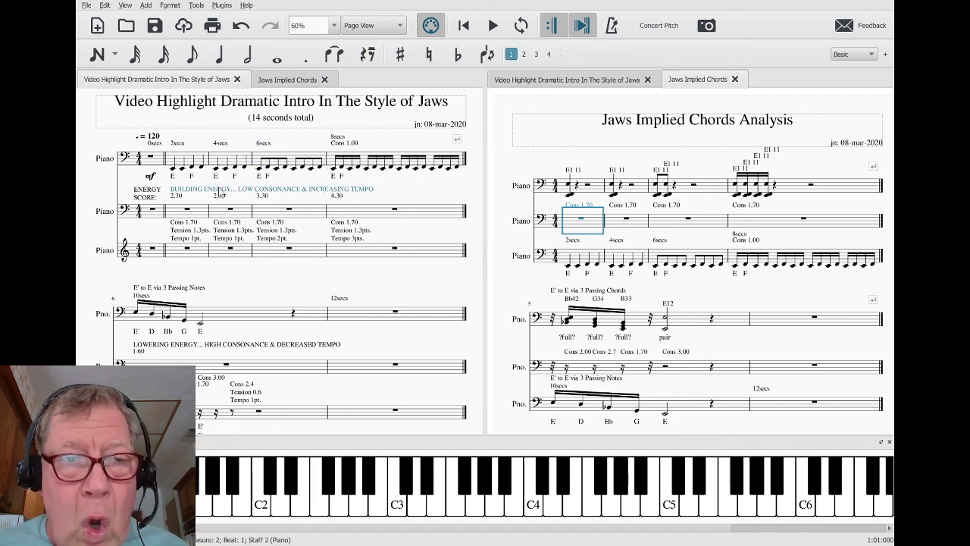
Examine the energy scores under the BUILDING ENERGY annotation, from the 2secs measure through the 8secs measure
click(178, 198)
click(219, 197)
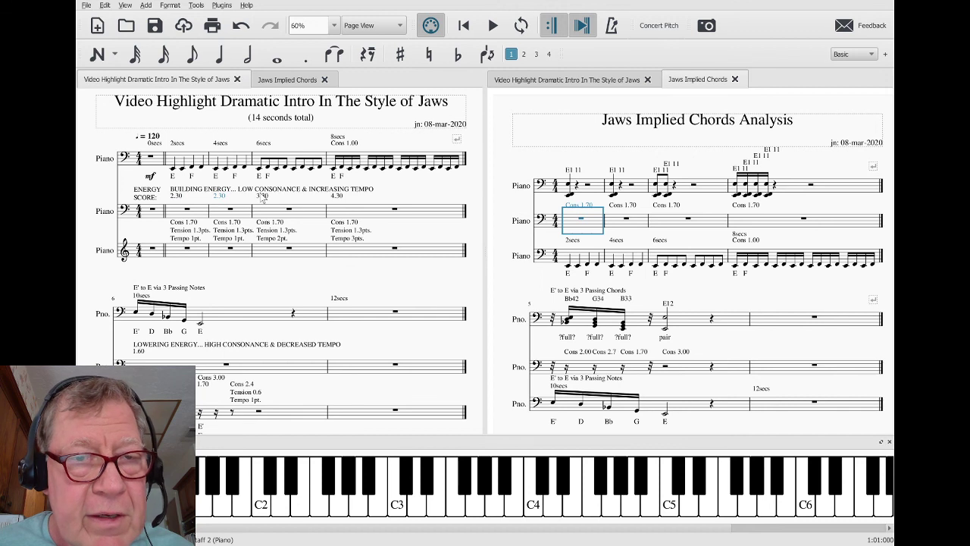
ctrl+click(262, 195)
click(336, 197)
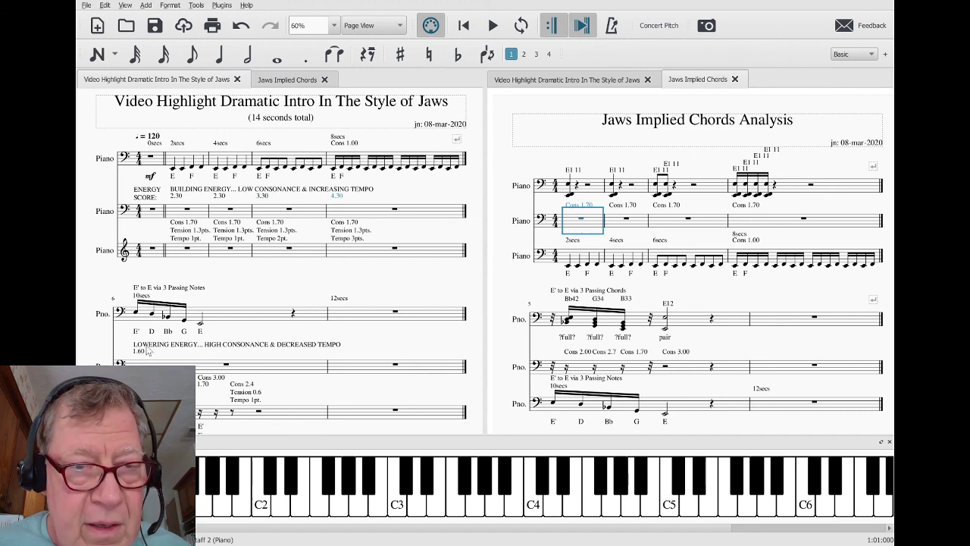
Examine the LOWERING ENERGY annotation and the descending passing notes from E' to E in measure 6 of the dramatic intro
click(148, 345)
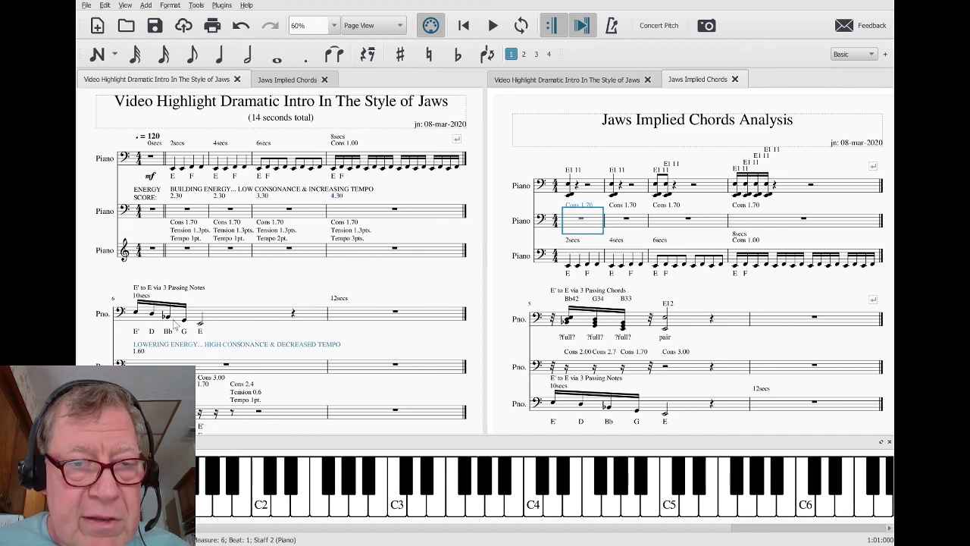
click(201, 325)
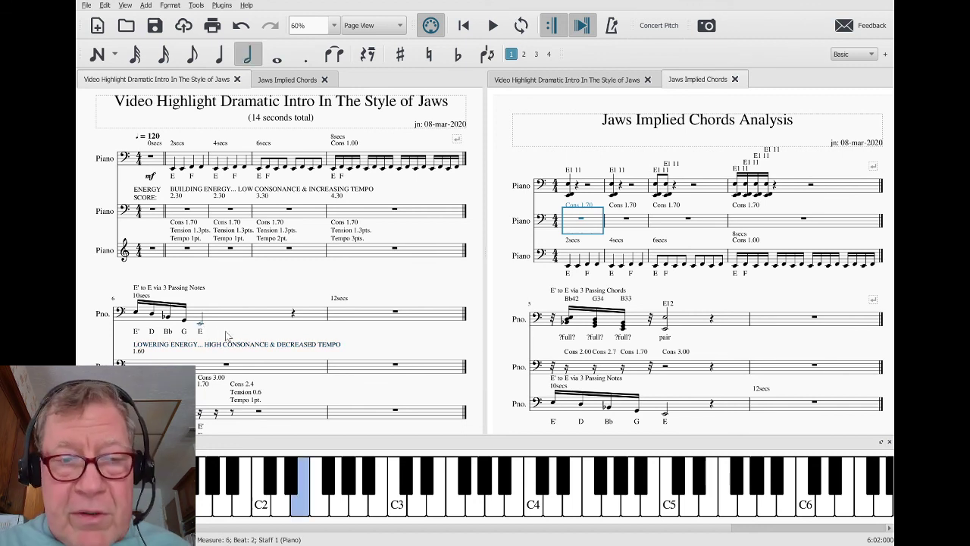
click(223, 345)
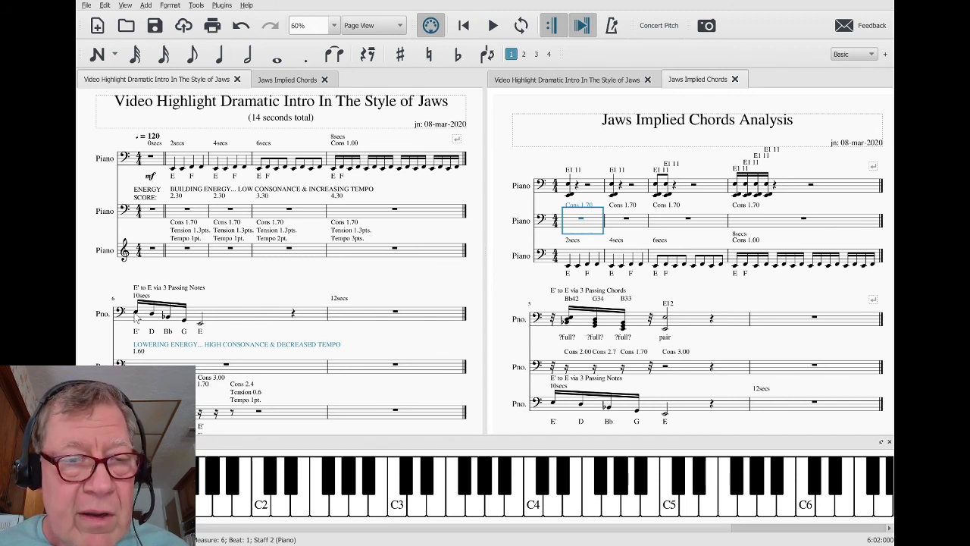
click(136, 315)
click(201, 324)
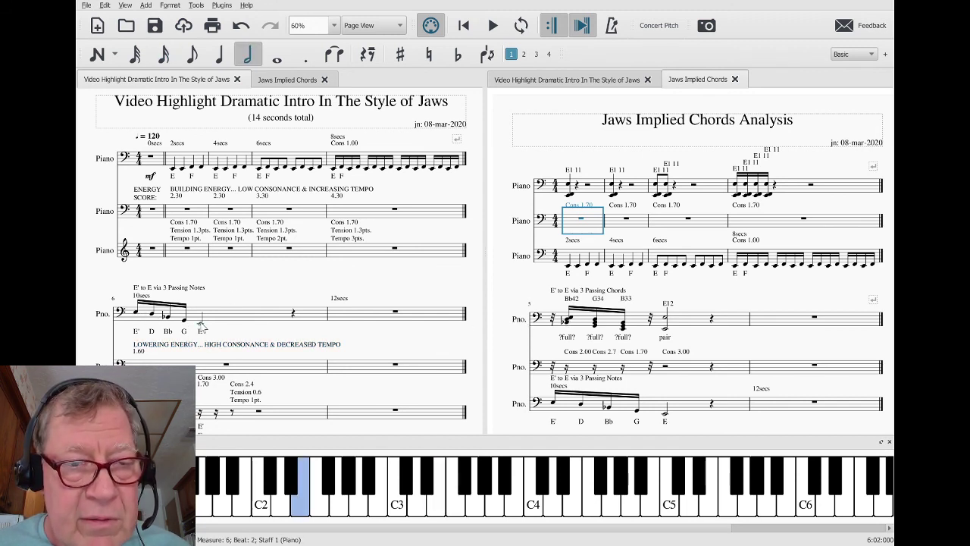
click(153, 313)
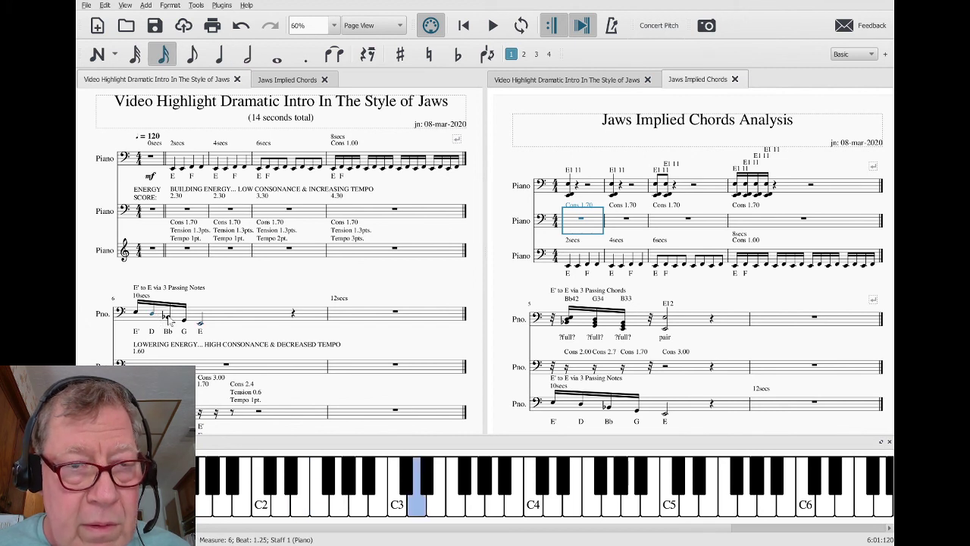
click(184, 319)
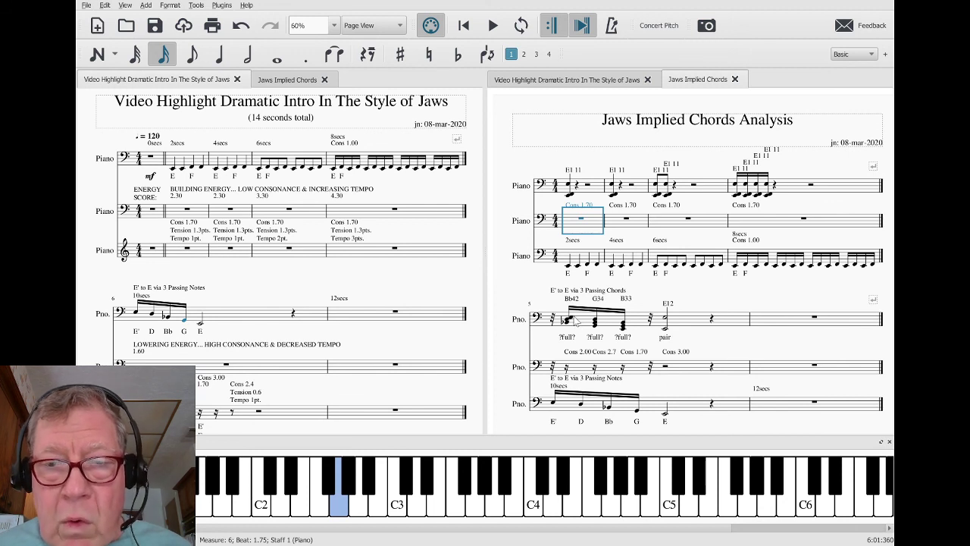
Compare the intro's 2secs measure with the first implied chord measure and the Cons rating staff beneath it in Jaws Implied Chords
scroll(368, 323, down, 1)
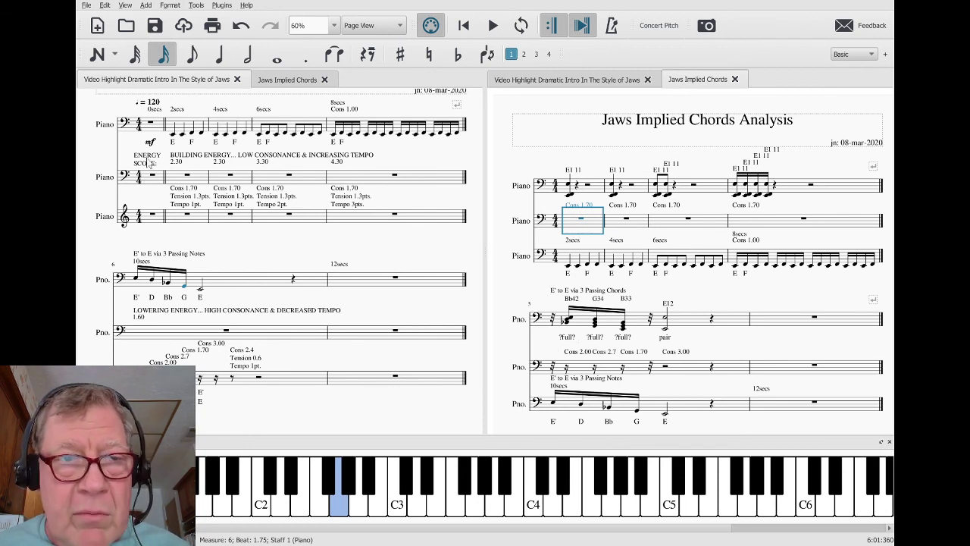
key(Escape)
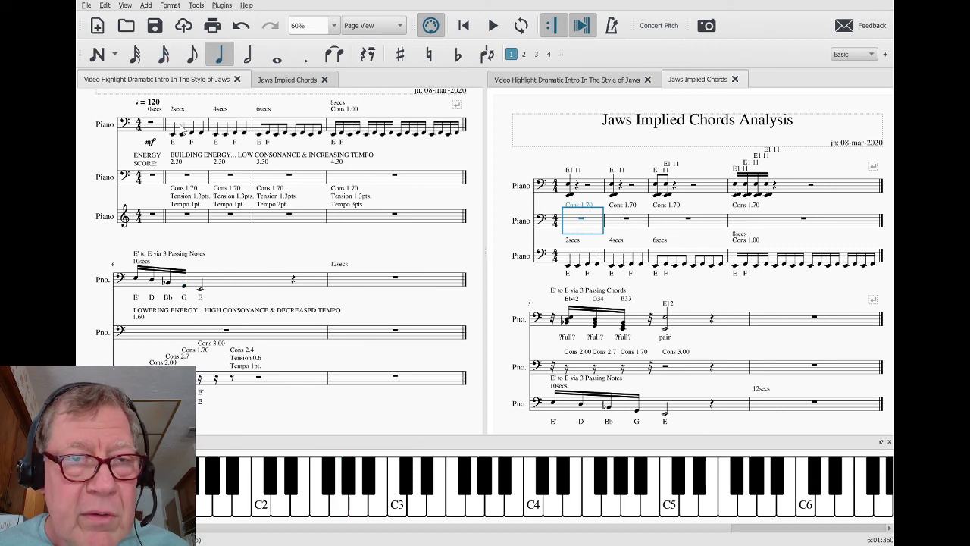
click(183, 129)
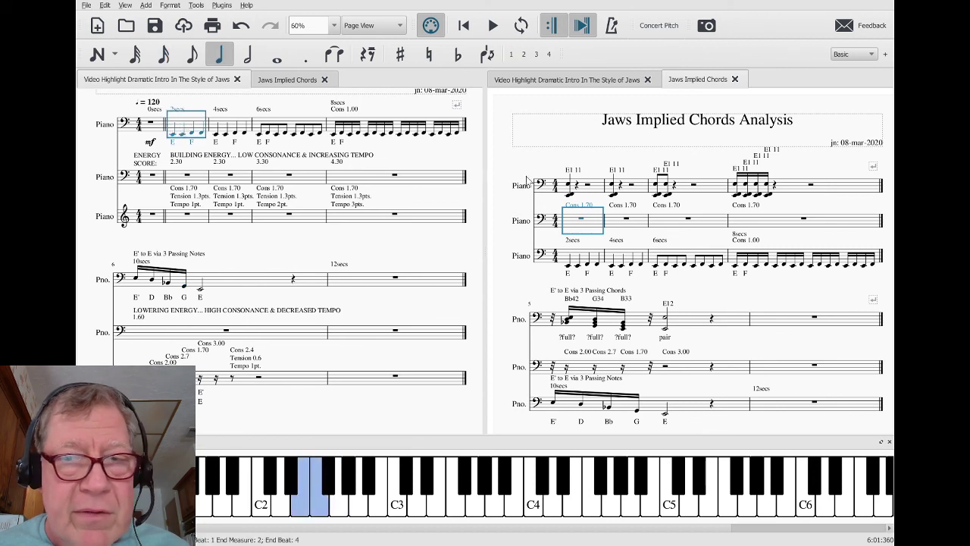
click(578, 187)
click(585, 194)
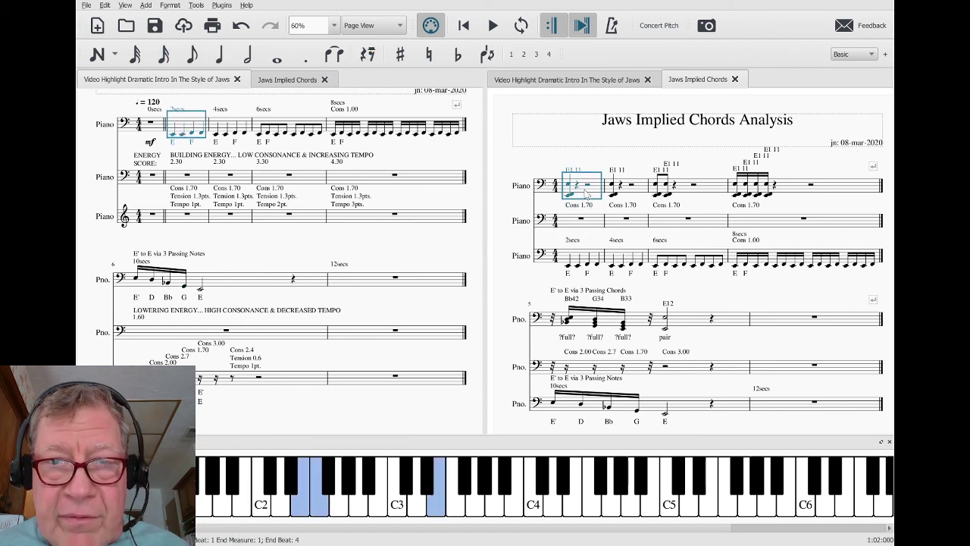
click(593, 228)
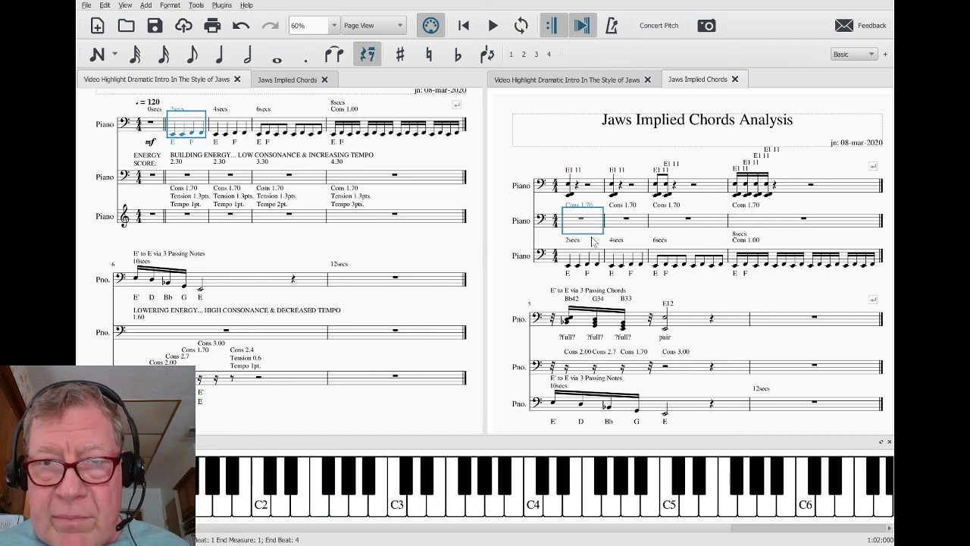
key(Escape)
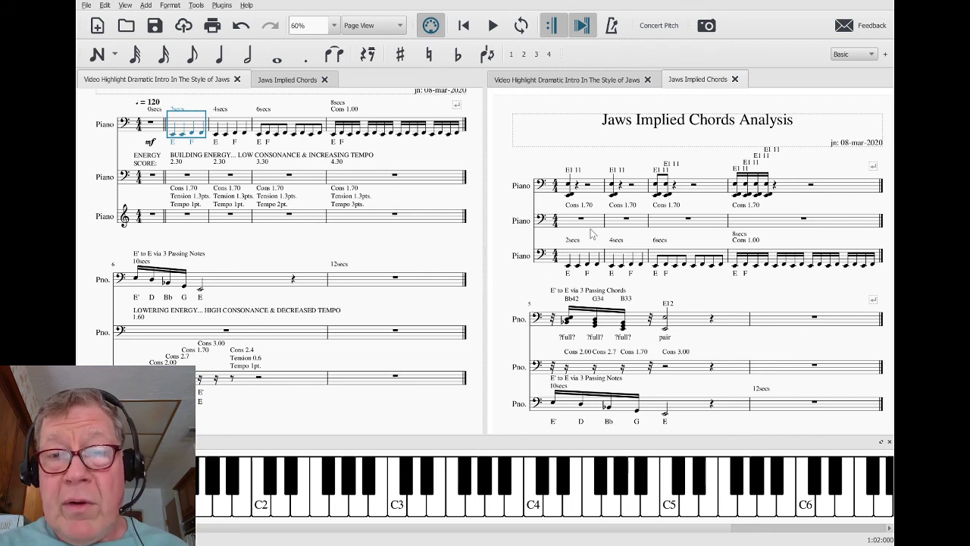
click(597, 229)
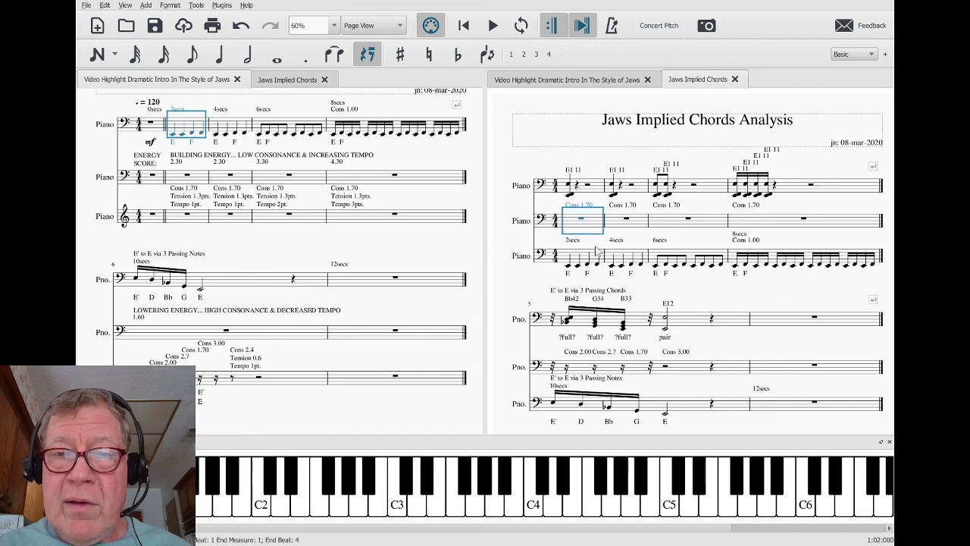
click(592, 193)
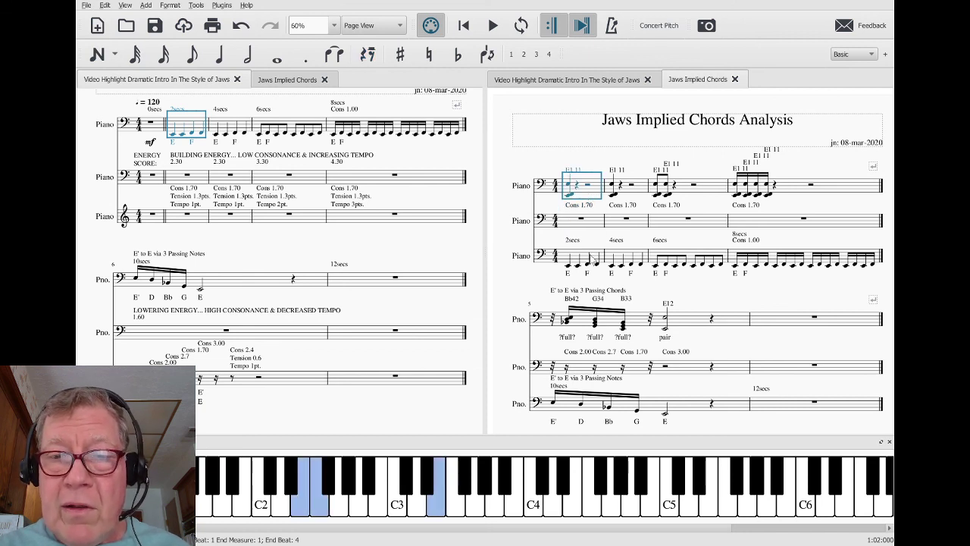
key(Escape)
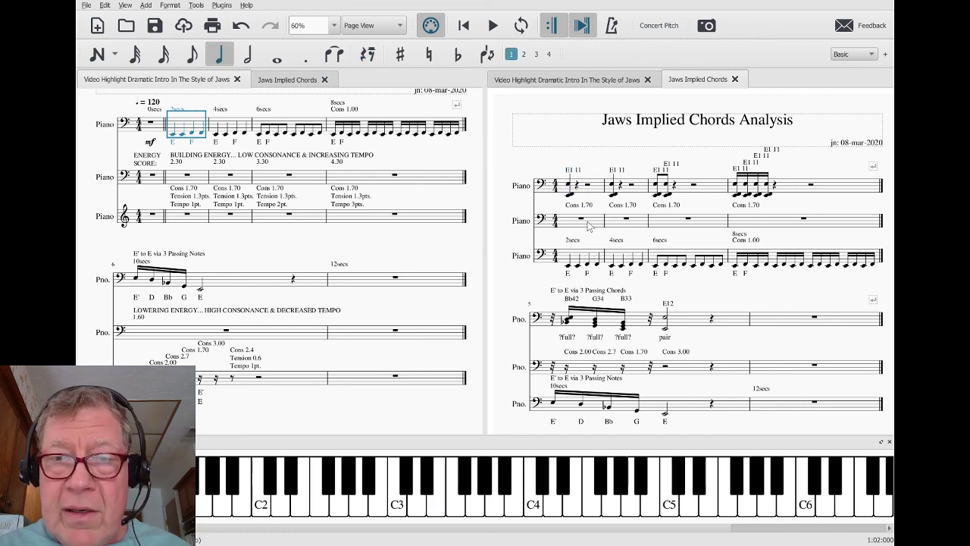
click(589, 224)
key(Escape)
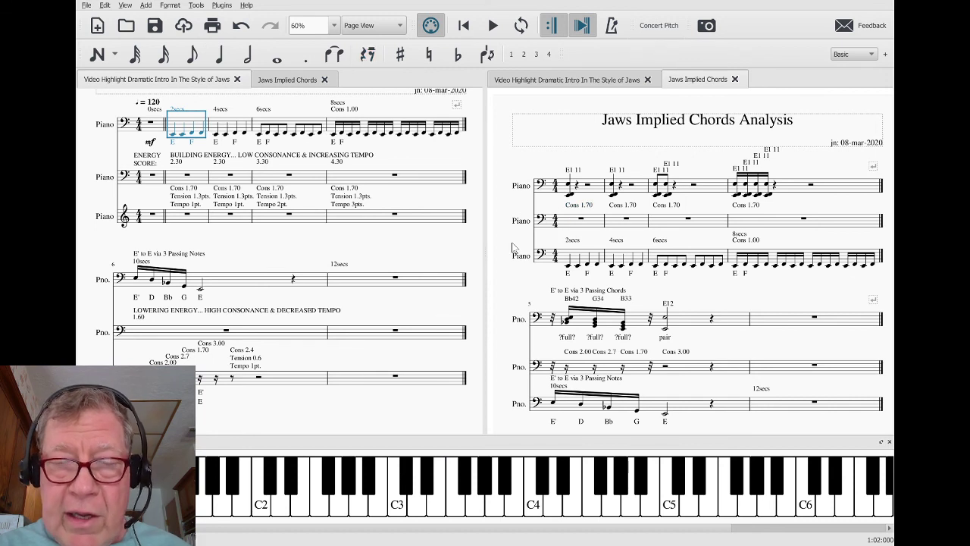
Play the Jaws Implied Chords score through the E12 pair in measure 5, stop, and bring the measure 7 system into view
key(space)
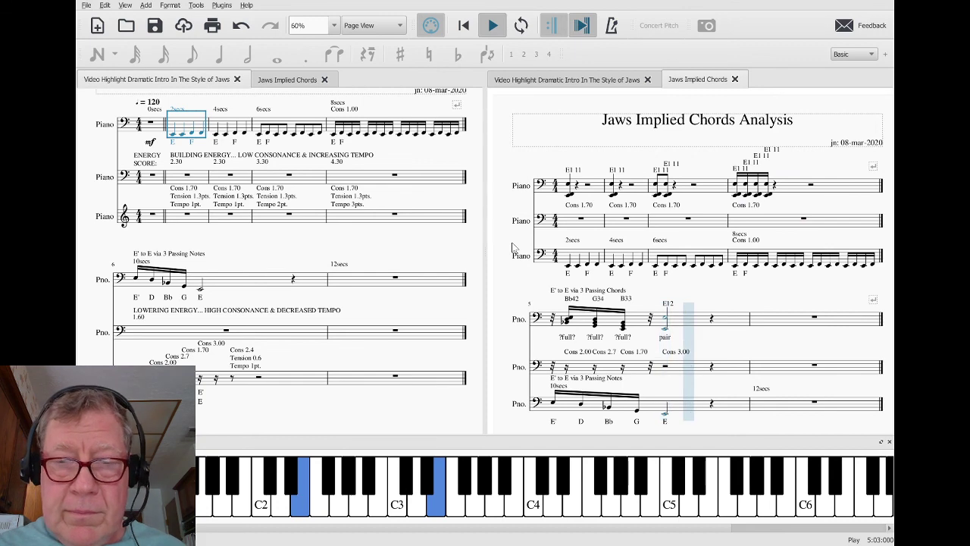
key(space)
scroll(698, 272, down, 3)
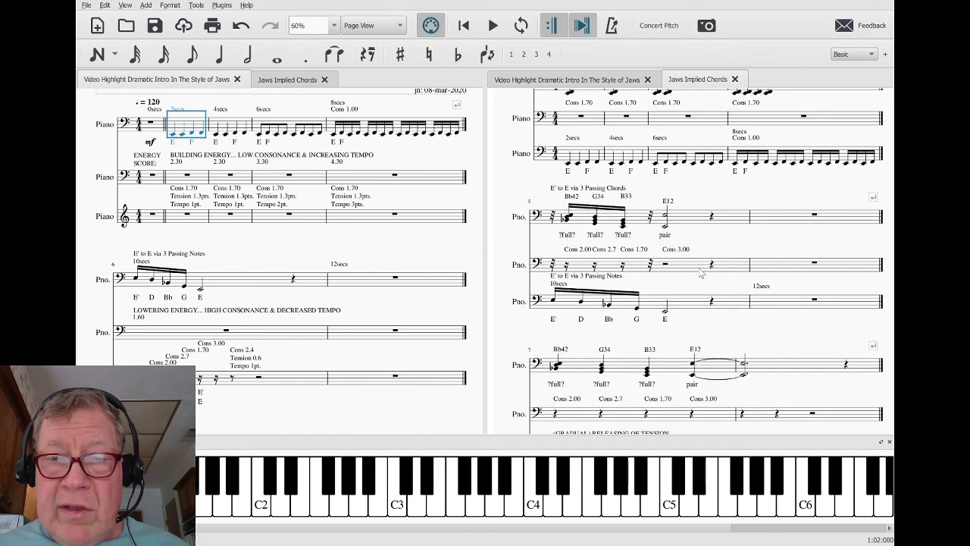
scroll(701, 274, down, 1)
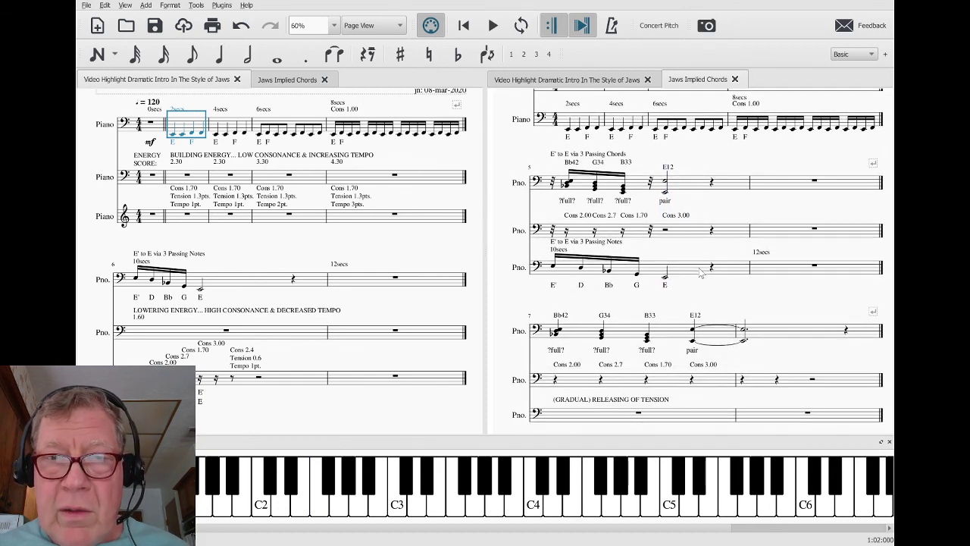
scroll(699, 273, down, 1)
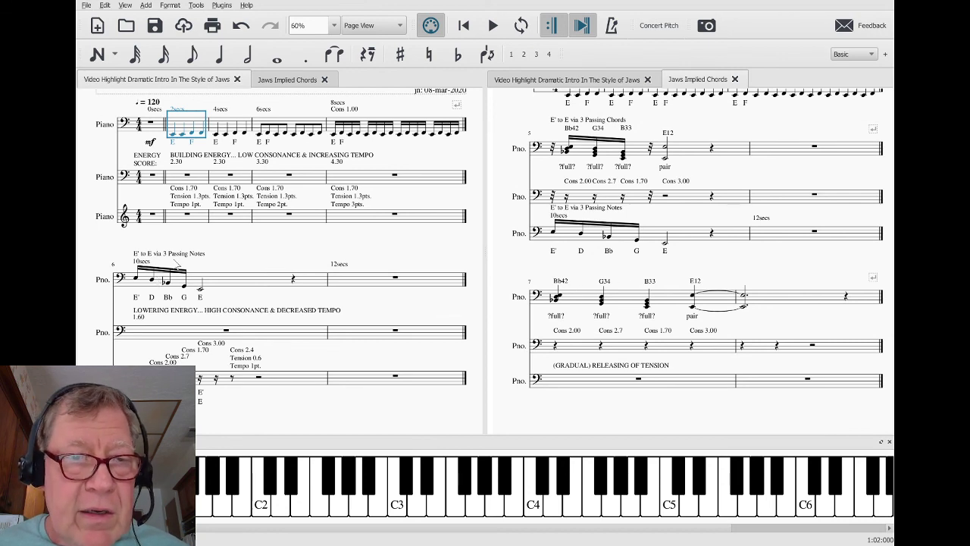
Compare the 3 Passing Notes and 3 Passing Chords headings, and play the slower chord version from measure 7
click(180, 258)
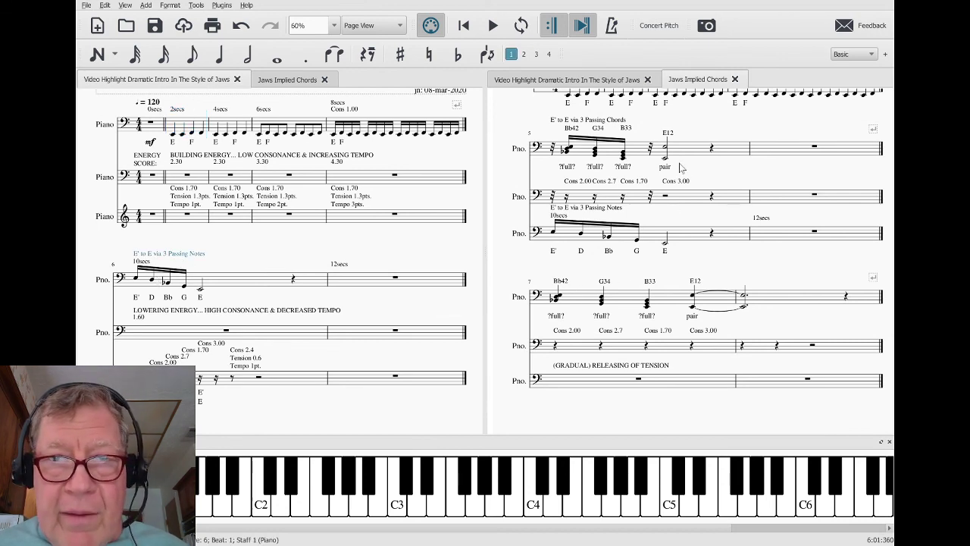
click(623, 121)
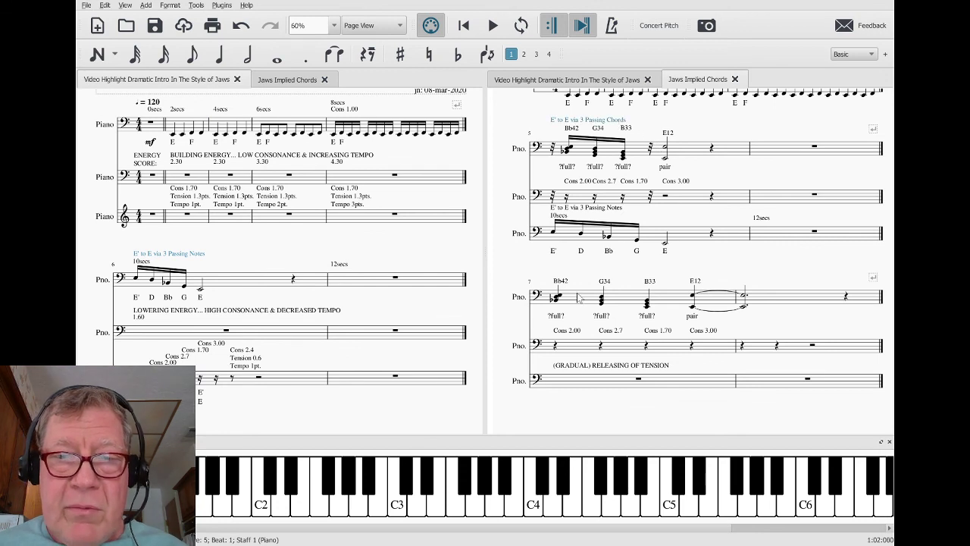
click(577, 304)
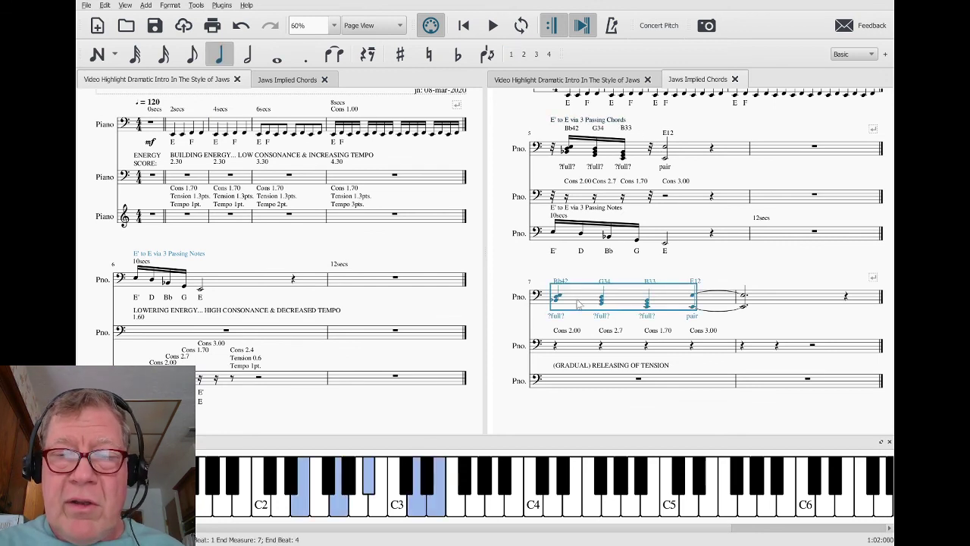
key(space)
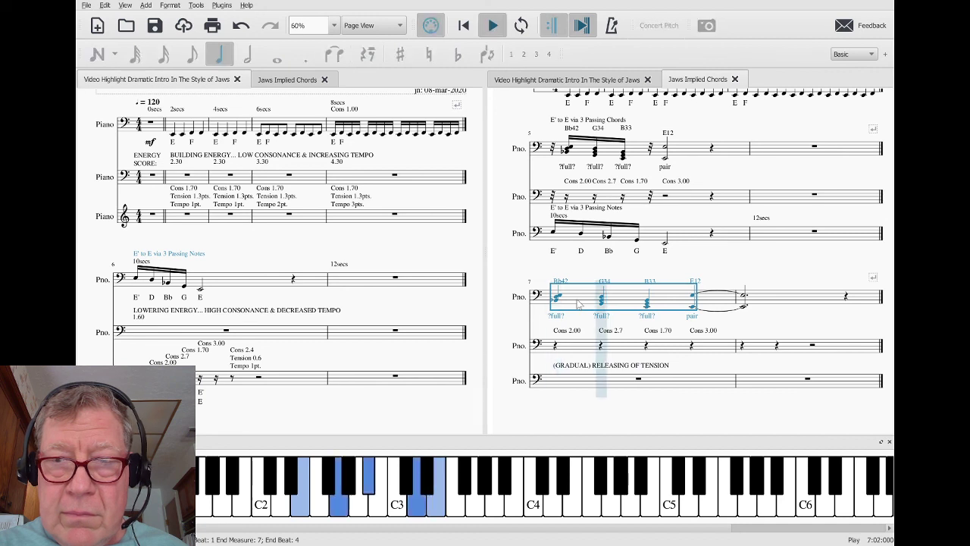
key(space)
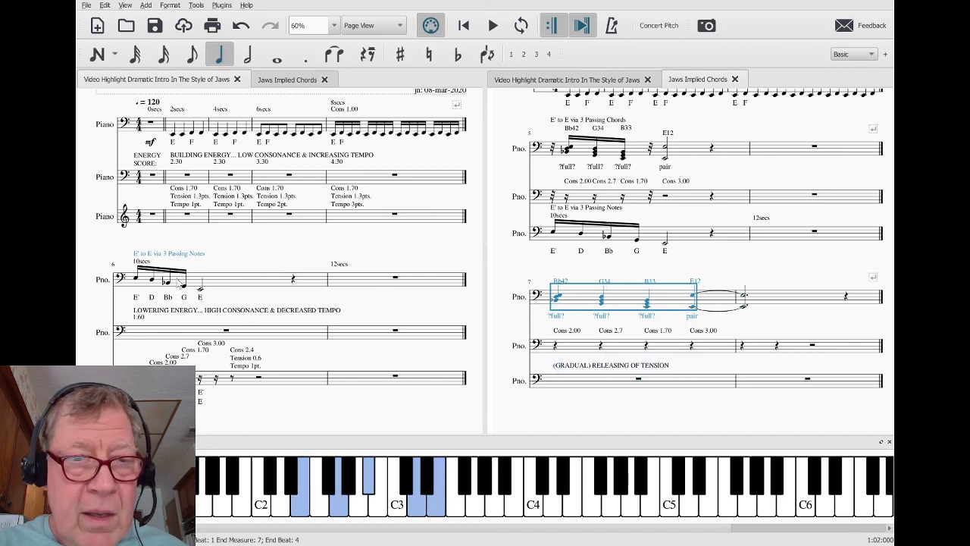
Select measure 6 of the staff below LOWERING ENERGY in the dramatic intro, start and stop playback, and clear the selection
click(160, 338)
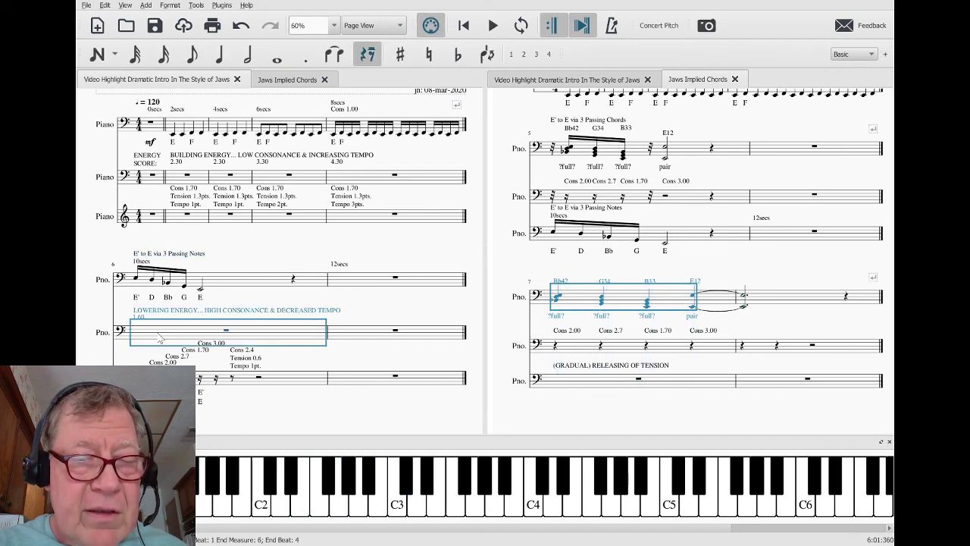
key(space)
key(space)
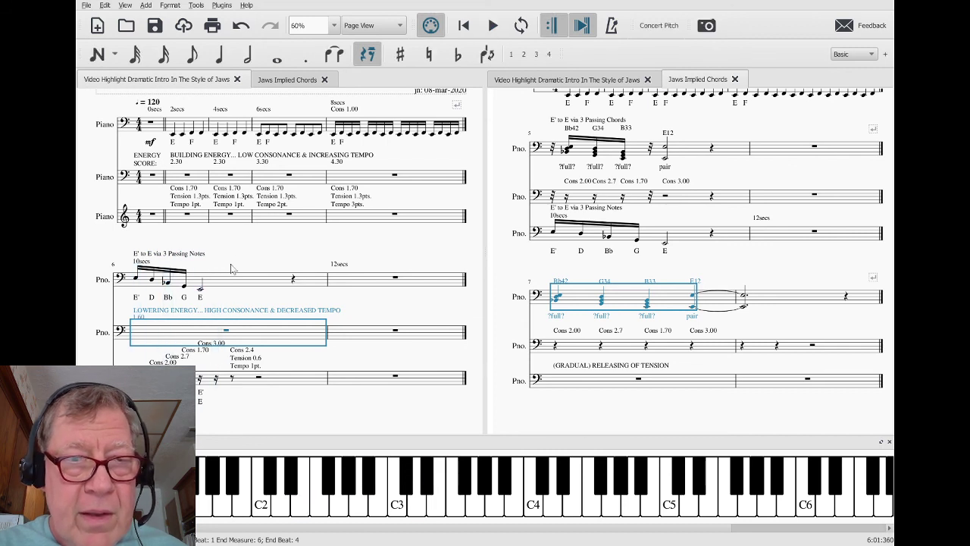
key(Escape)
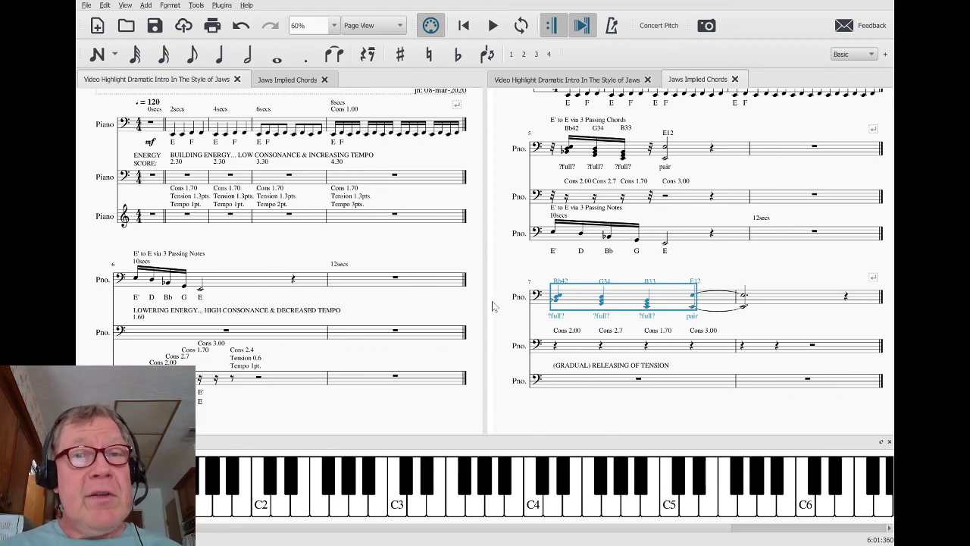
Switch from MuseScore to the OBS window with the streaming controls
key(alt+Tab)
key(alt+Tab)
key(alt+Tab)
key(alt+Tab)
key(alt+Tab)
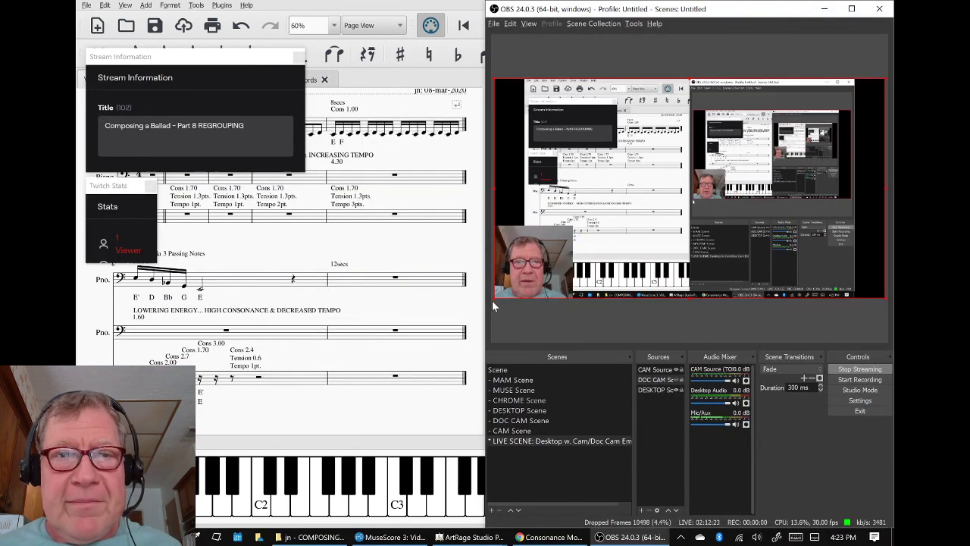